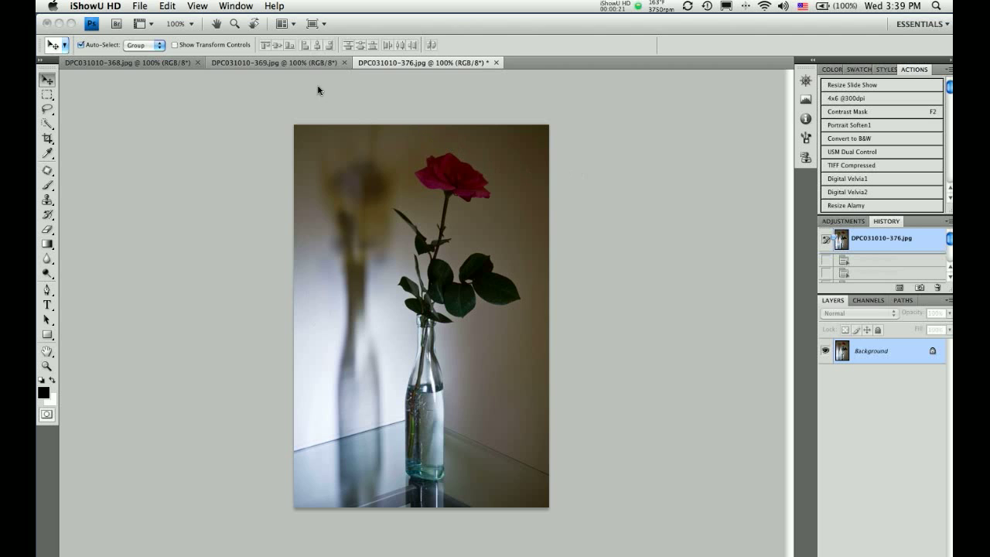
Bring Photoshop forward and compare the 368, 369 and darker 376 exposures.
left_click(302, 65)
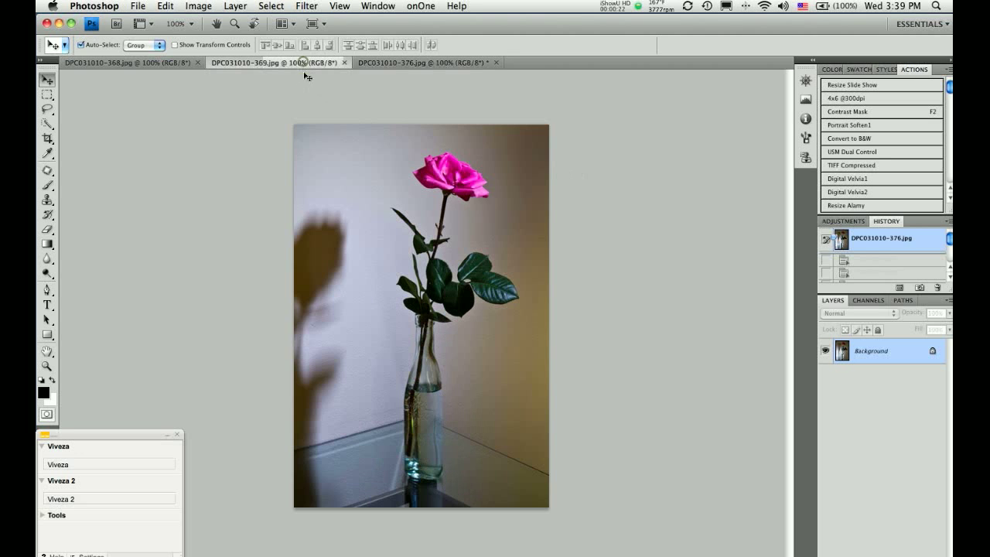
left_click(148, 68)
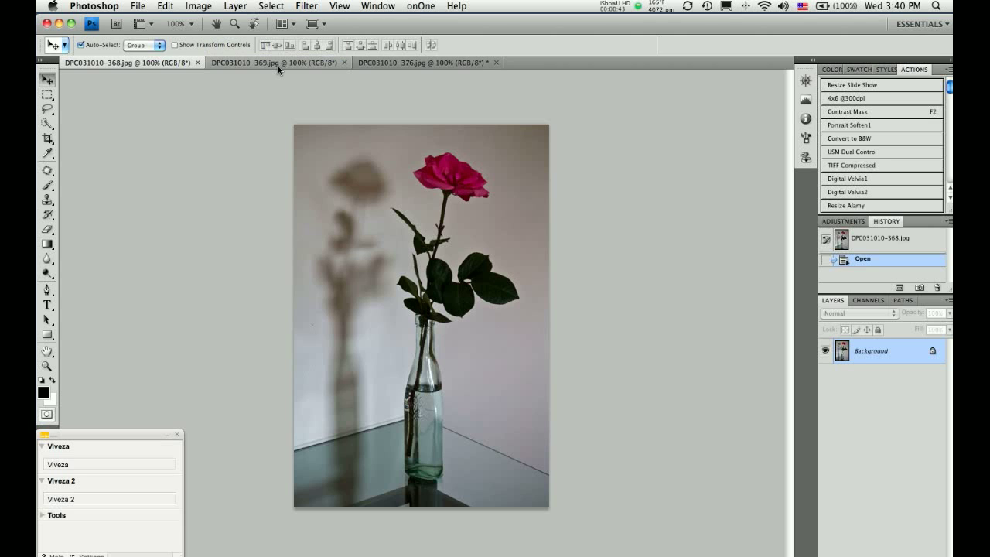
left_click(277, 64)
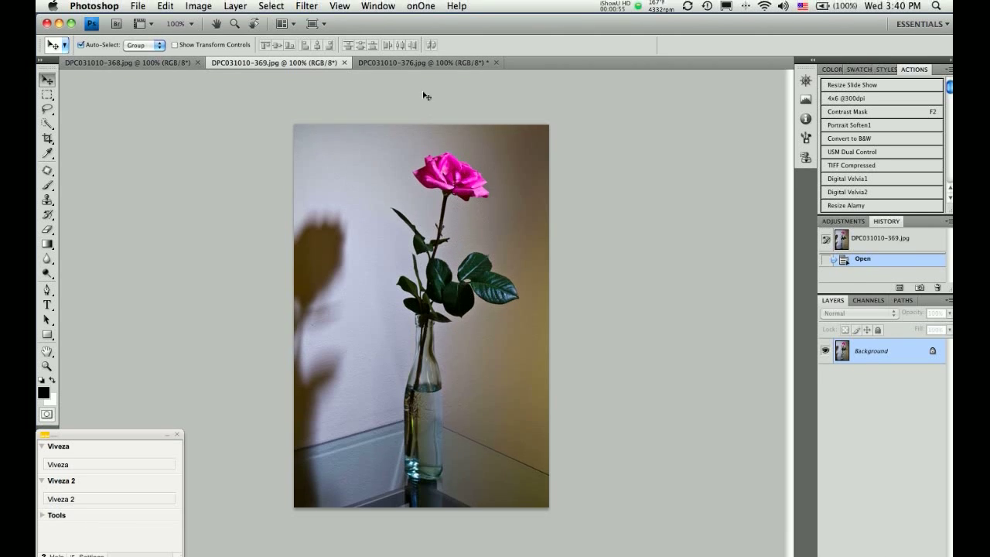
left_click(420, 62)
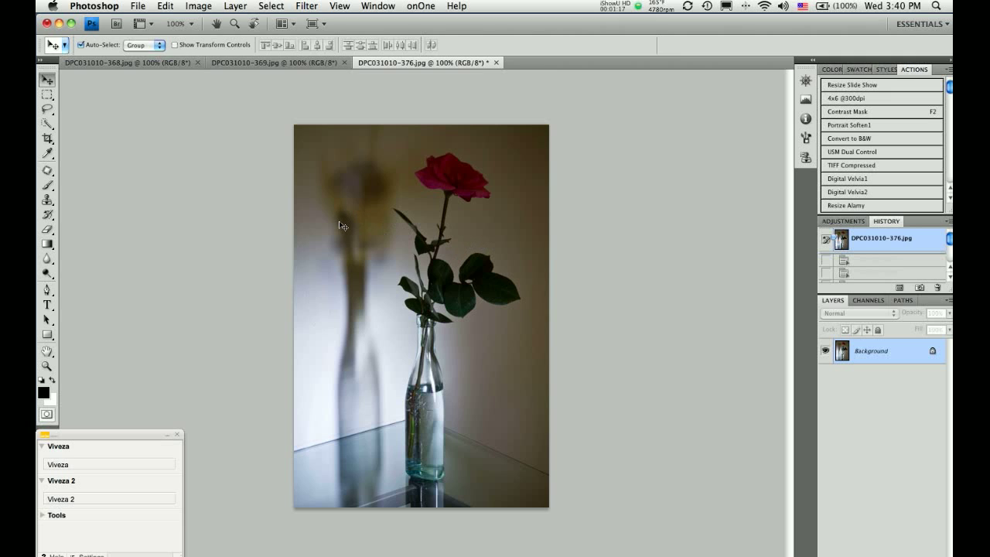
left_click(280, 62)
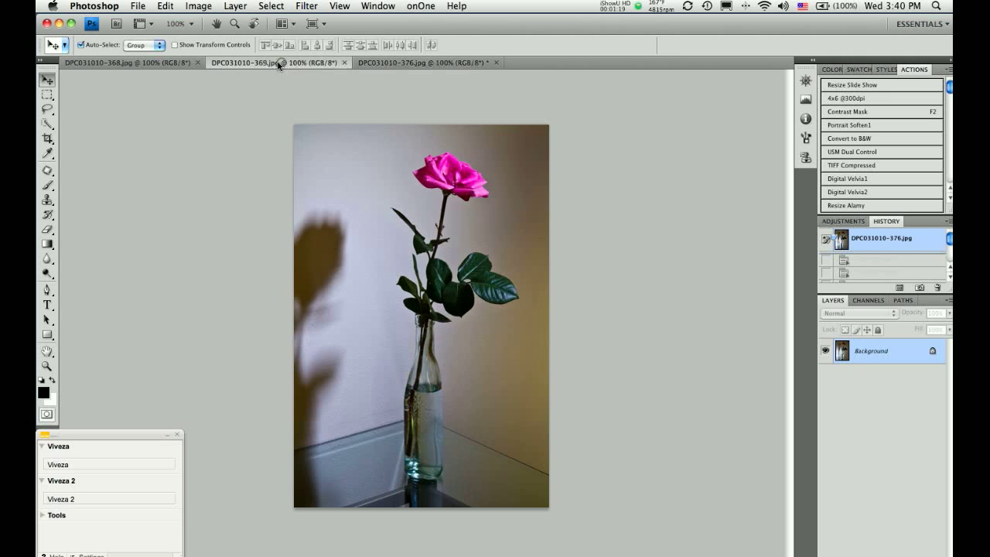
left_click(161, 67)
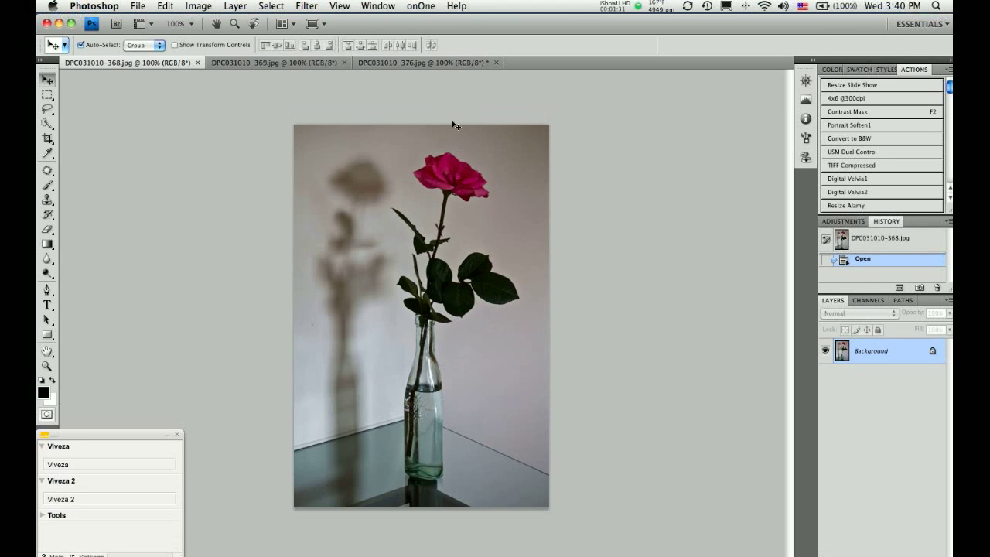
left_click(435, 62)
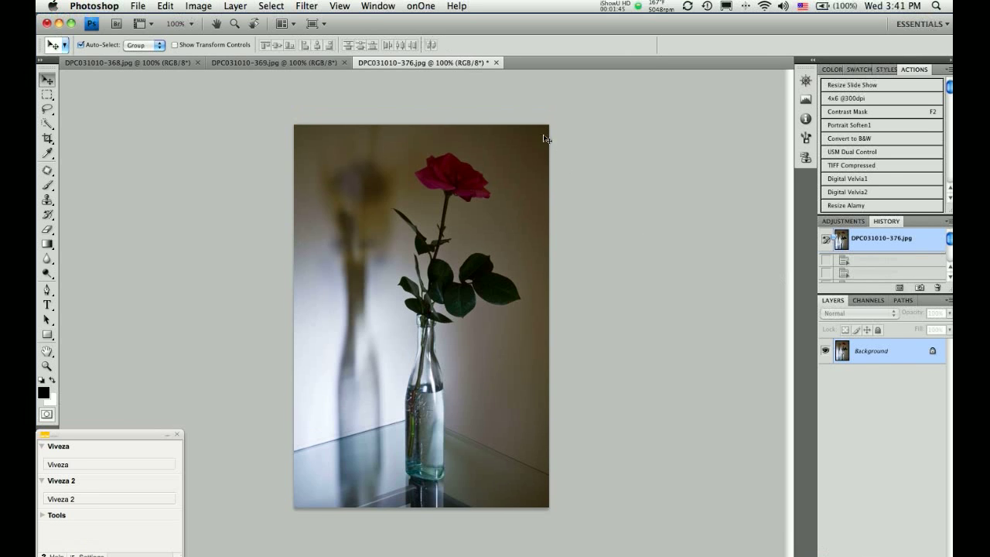
Check the Window menu without changes, then show the bright pink-rose DPC031010-369.jpg exposure.
left_click(377, 6)
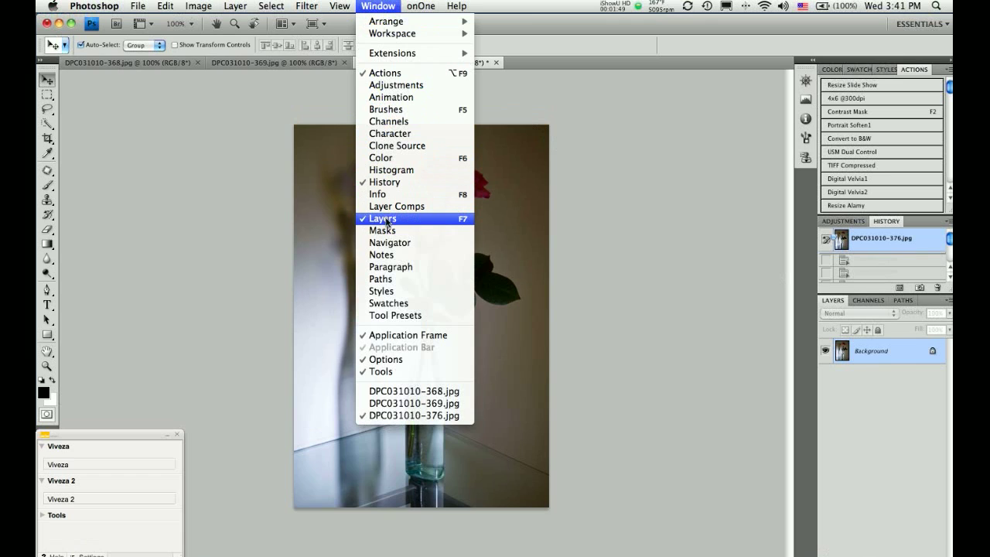
left_click(383, 7)
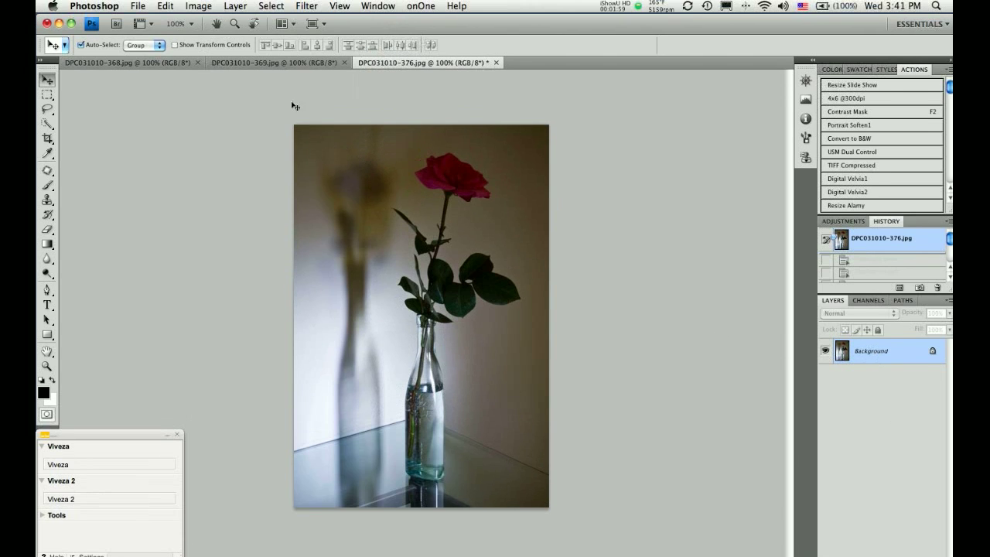
left_click(269, 64)
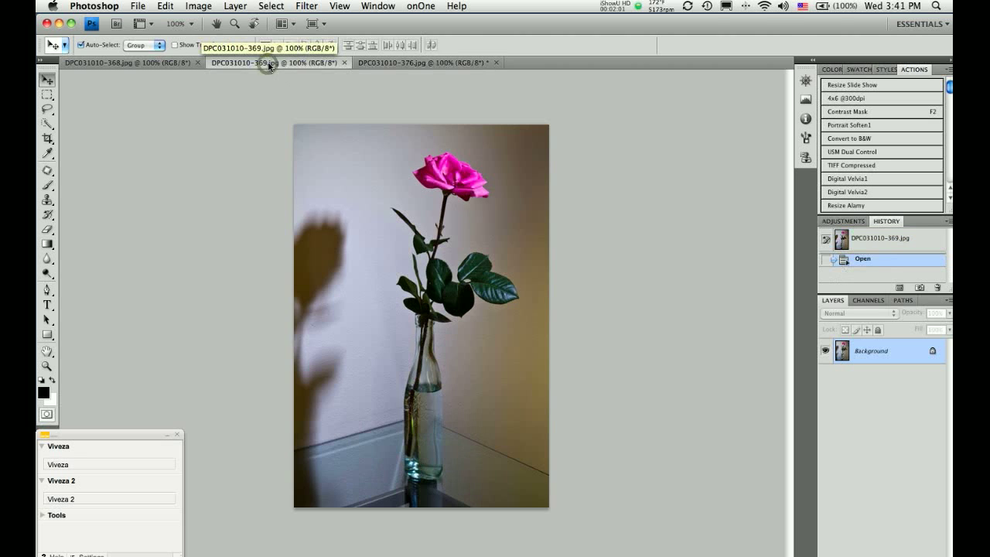
Duplicate the 369 Background as 'Layer2' into the DPC031010-376.jpg document.
left_click(236, 7)
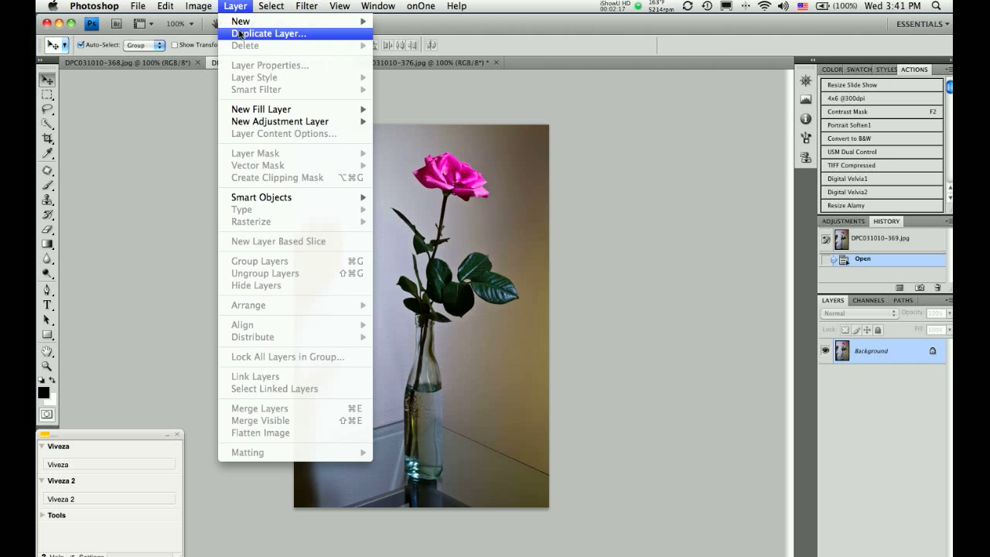
left_click(240, 33)
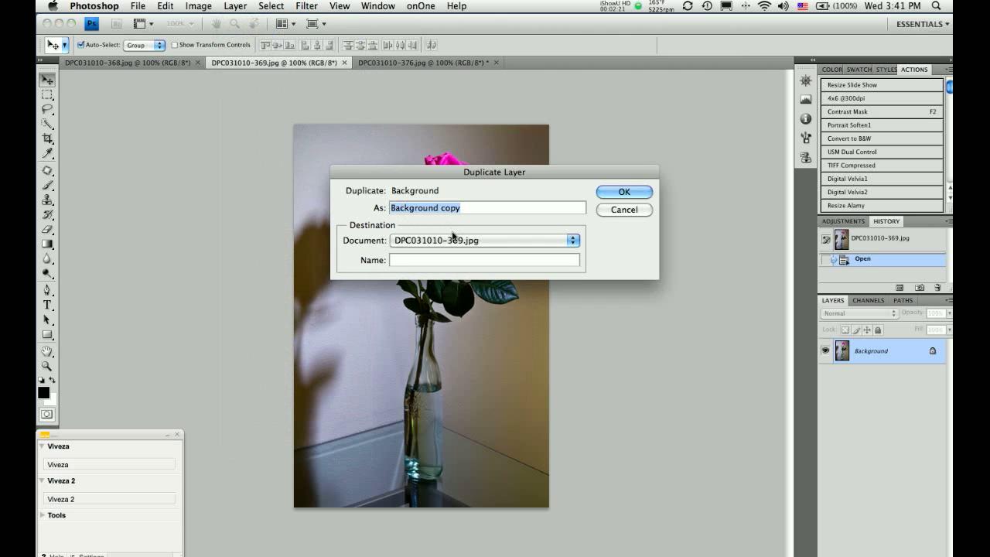
type("Layer")
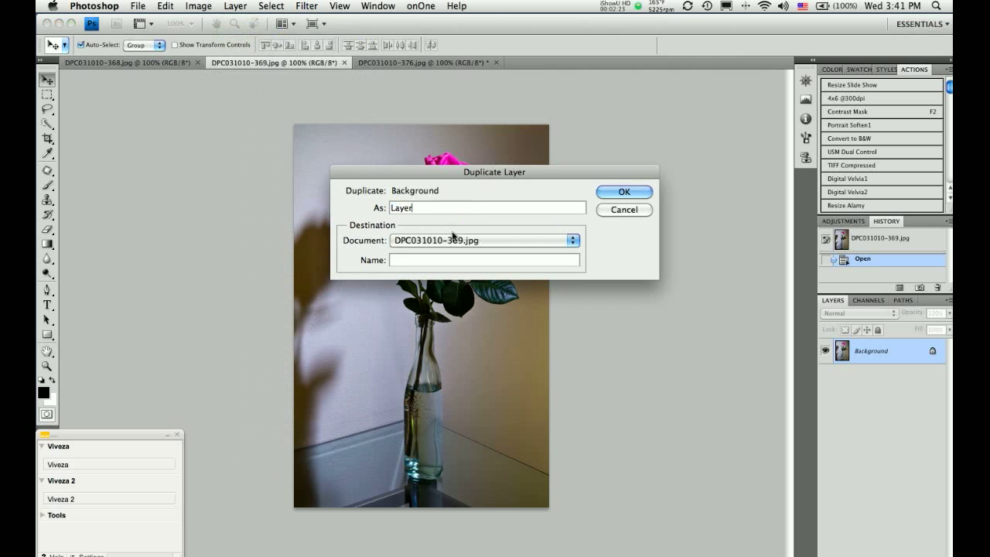
type("2")
left_click(468, 241)
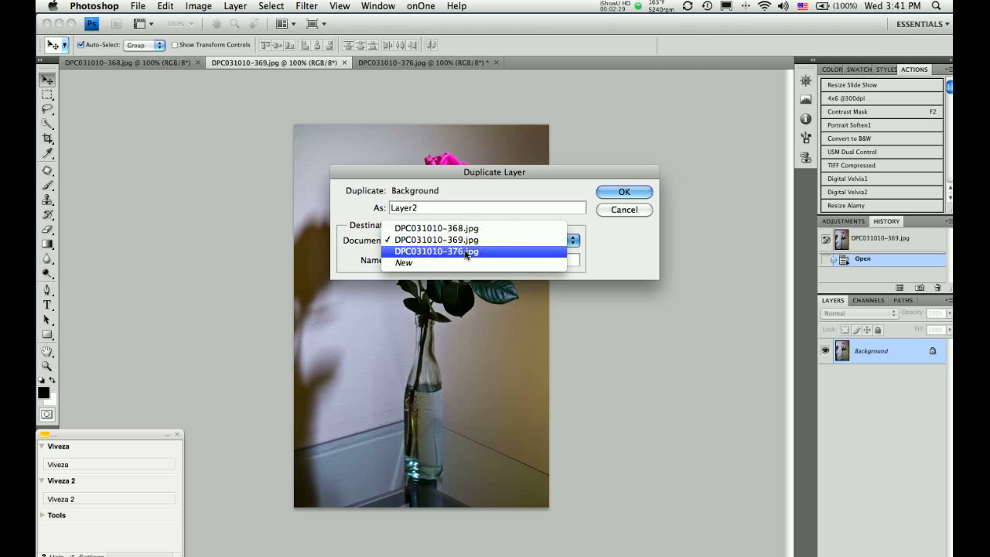
left_click(466, 252)
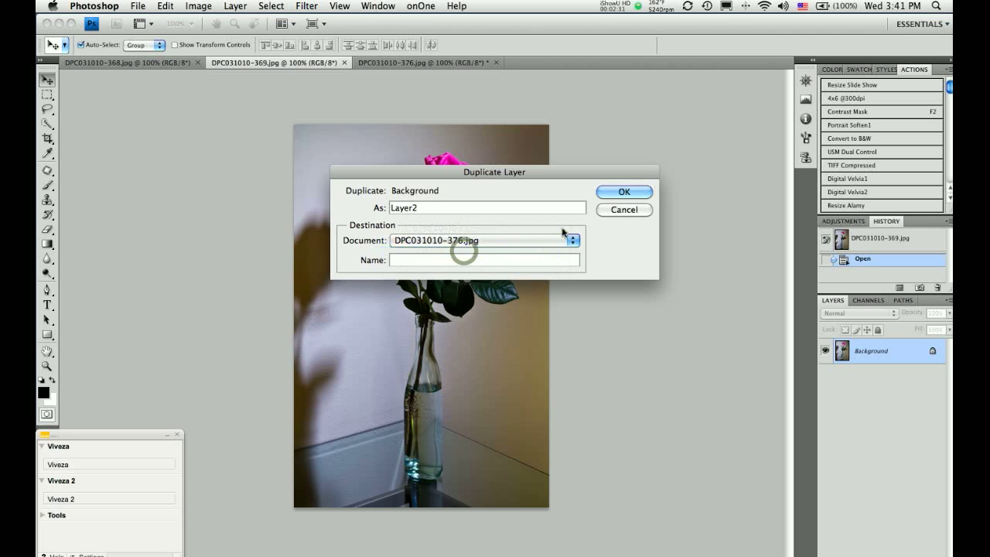
left_click(611, 192)
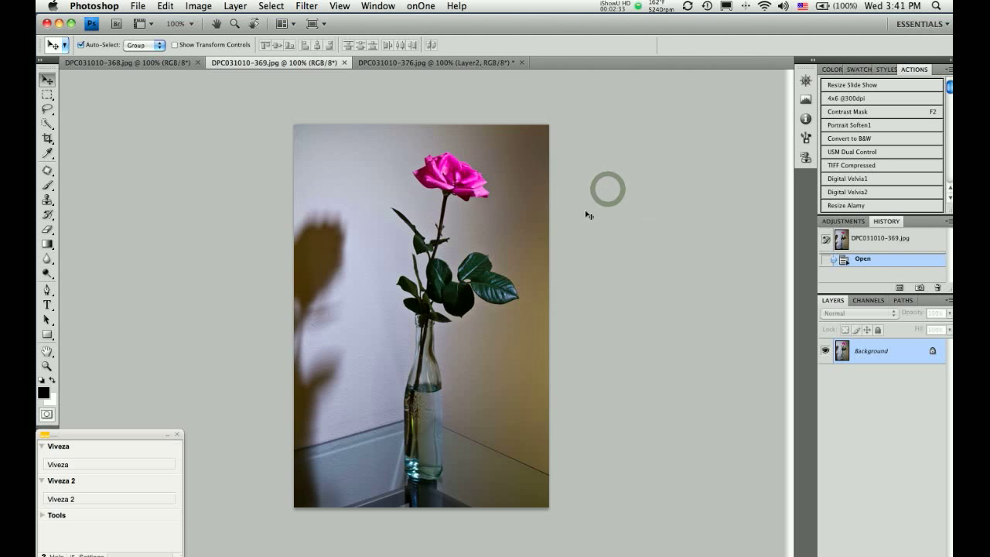
In the 376 document, hide and reshow Layer2 to compare it with the original exposure.
left_click(423, 64)
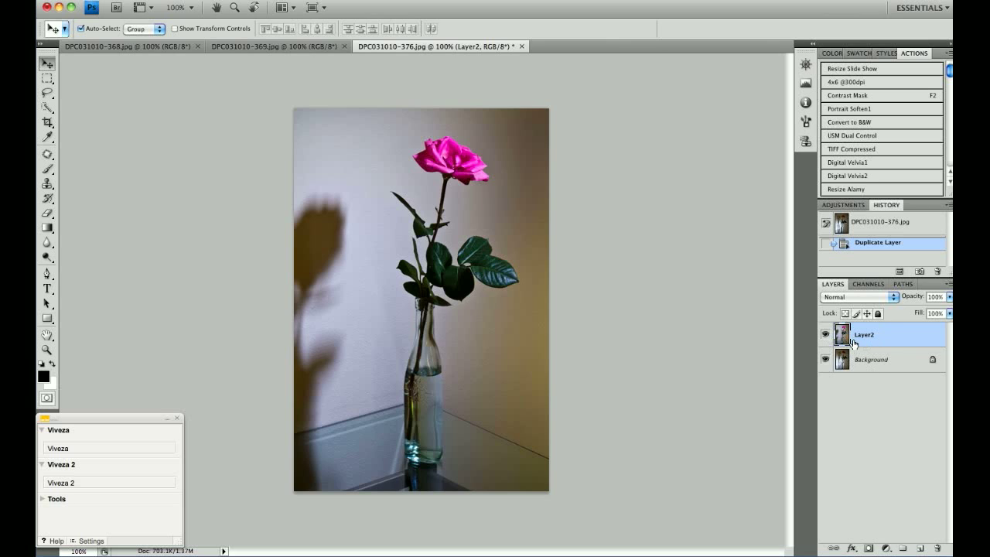
left_click(824, 335)
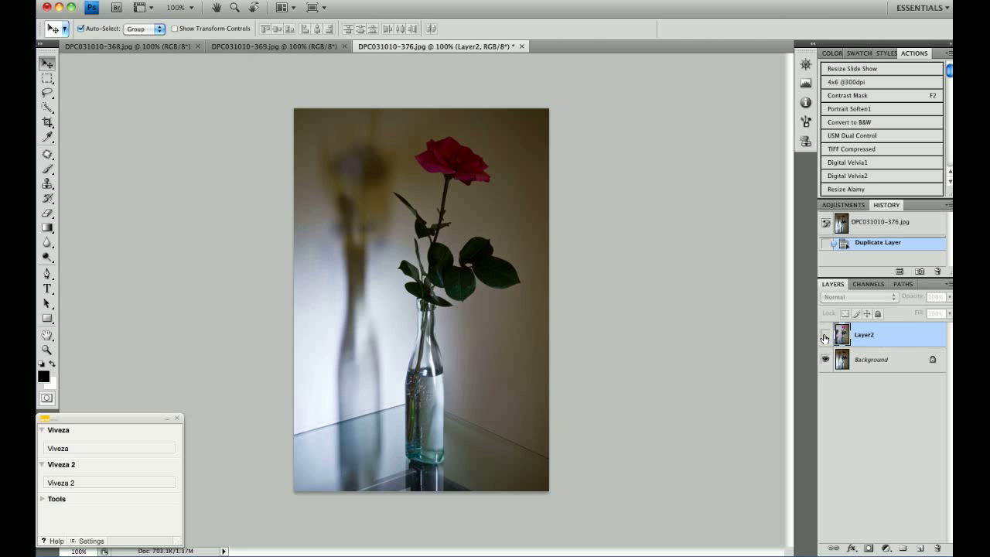
left_click(824, 335)
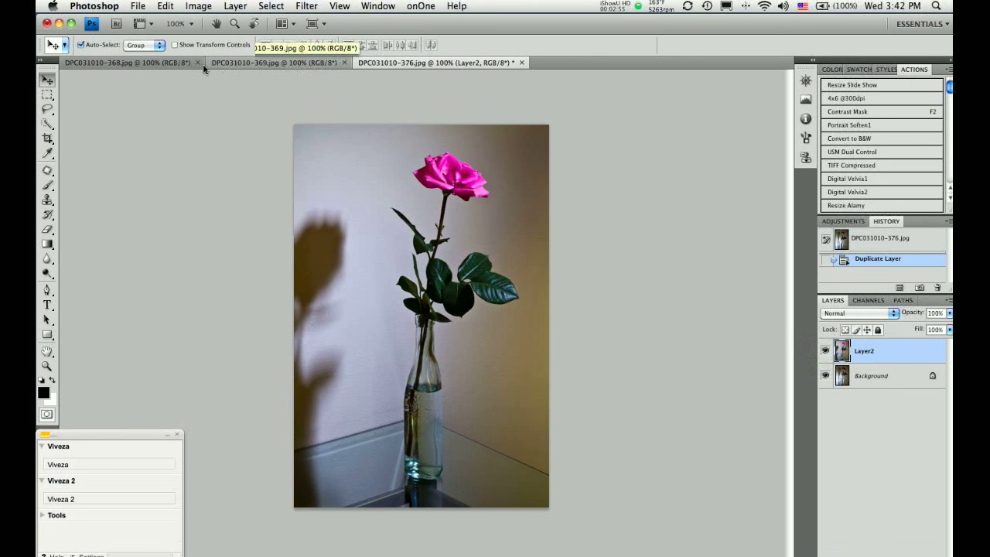
Duplicate the 368 exposure's Background layer into DPC031010-376.jpg.
left_click(138, 63)
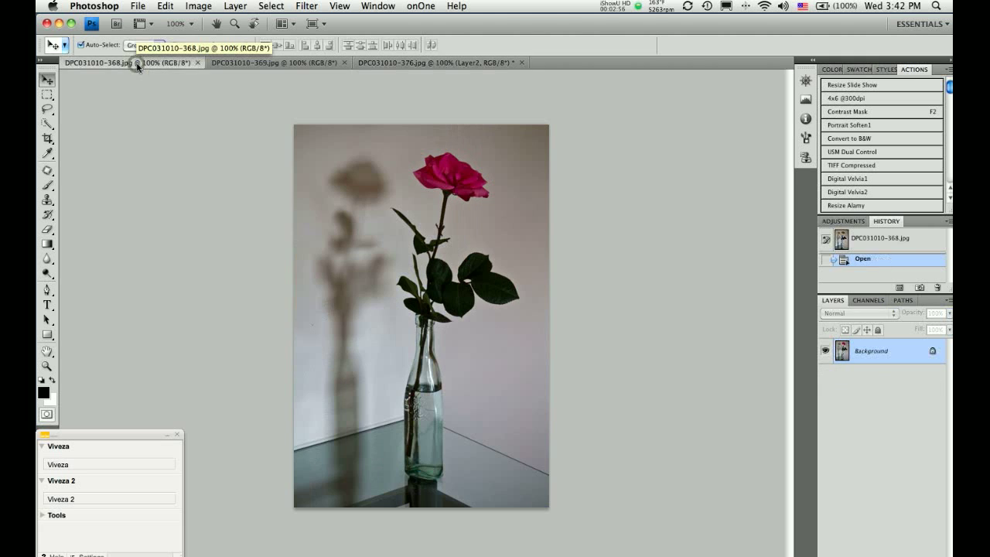
left_click(235, 6)
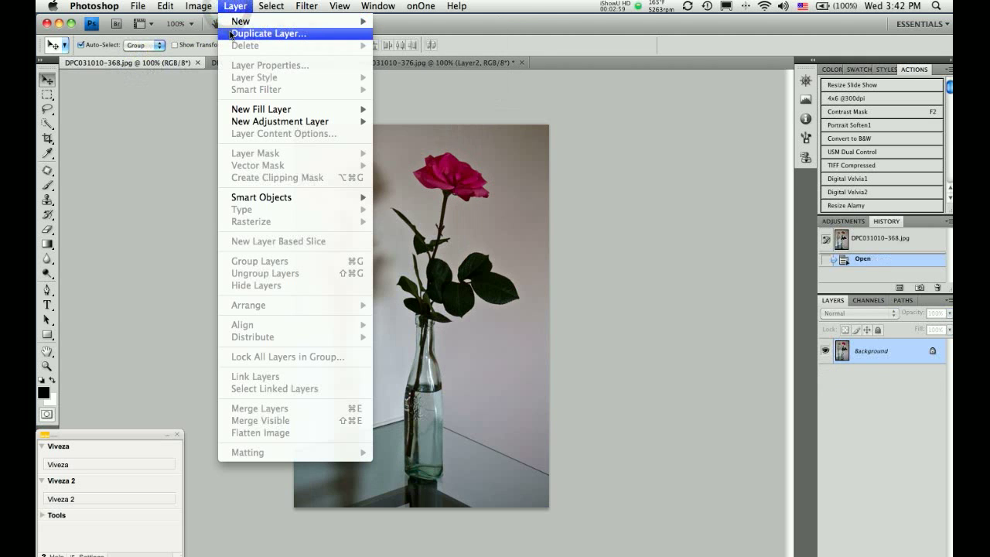
left_click(230, 33)
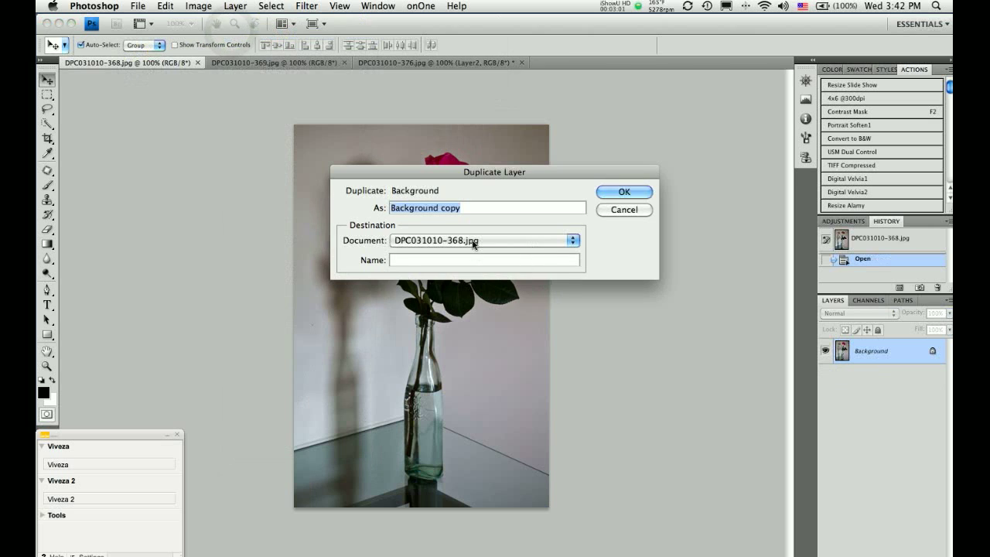
left_click(472, 241)
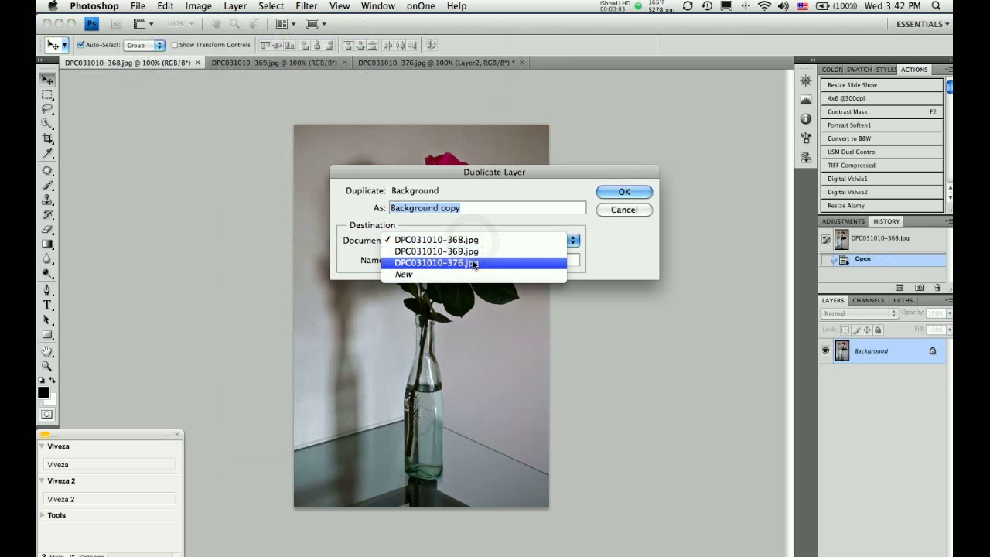
left_click(472, 262)
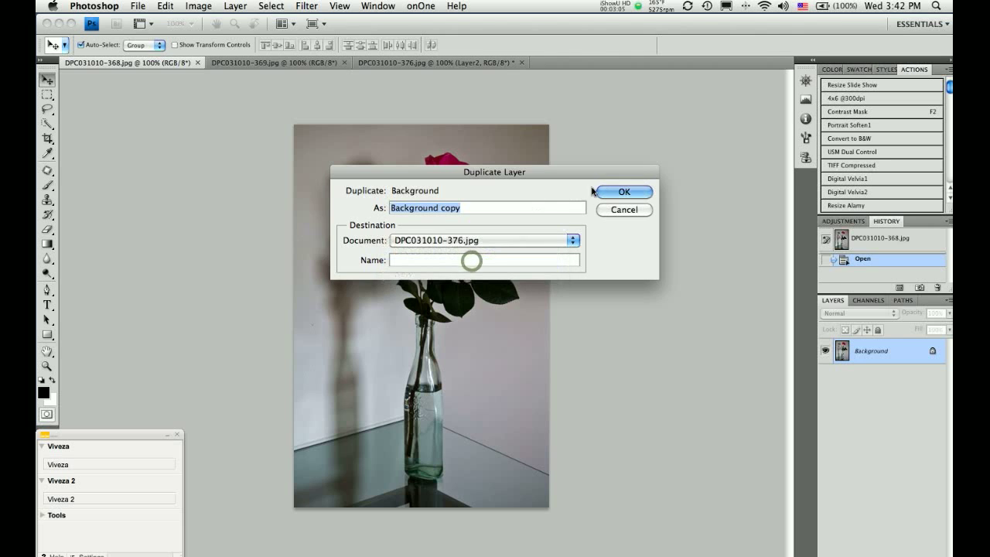
left_click(614, 191)
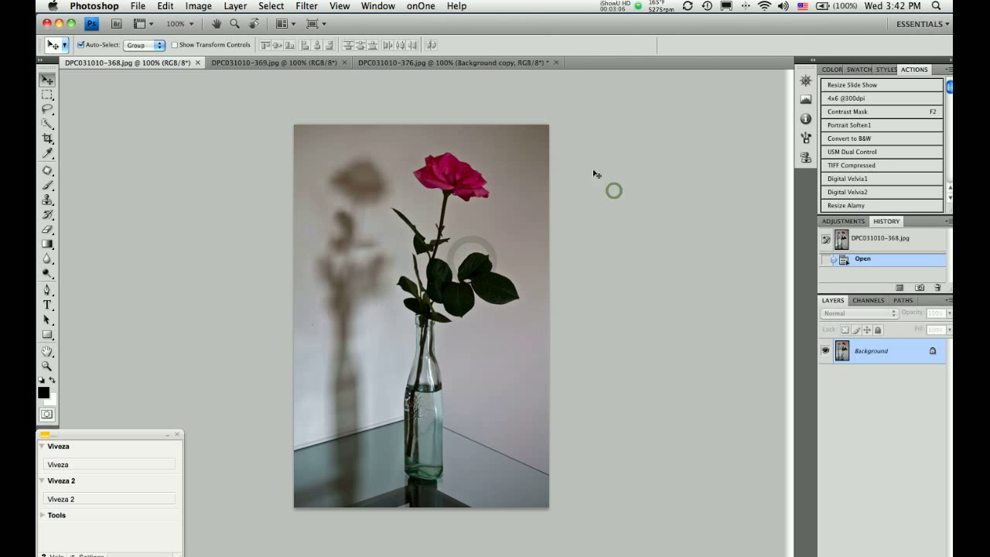
In the 376 document, hide then reshow Background copy and Layer2 to compare all three exposures.
left_click(489, 63)
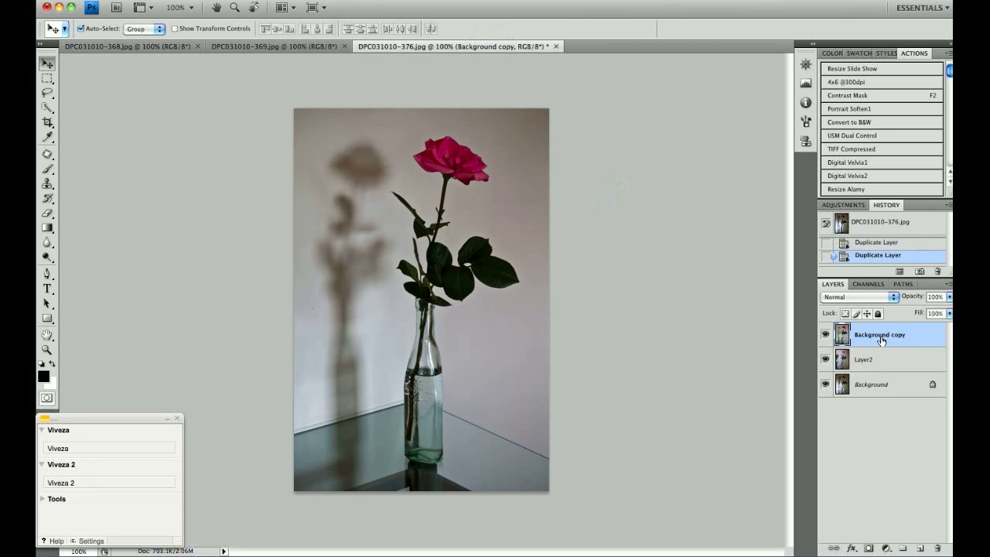
left_click(824, 334)
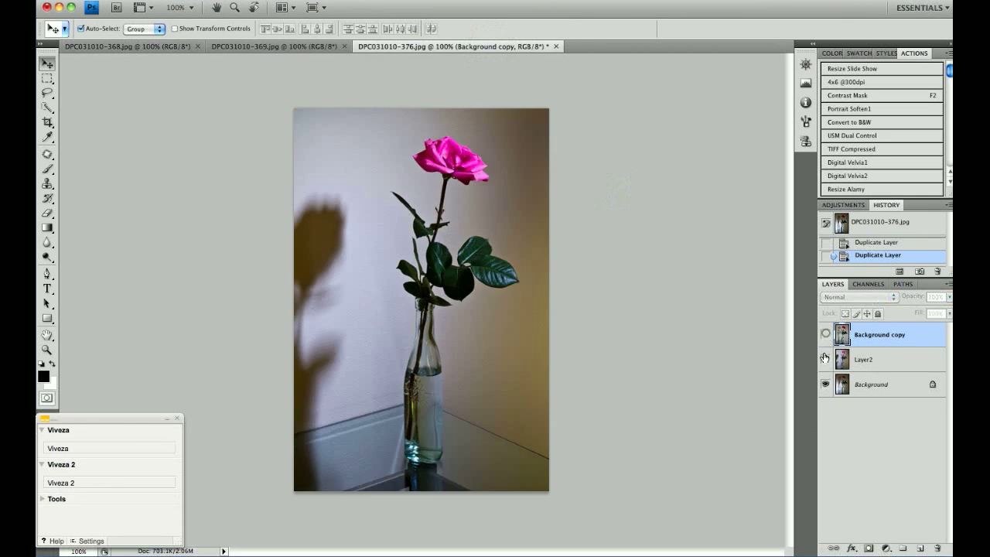
left_click(825, 359)
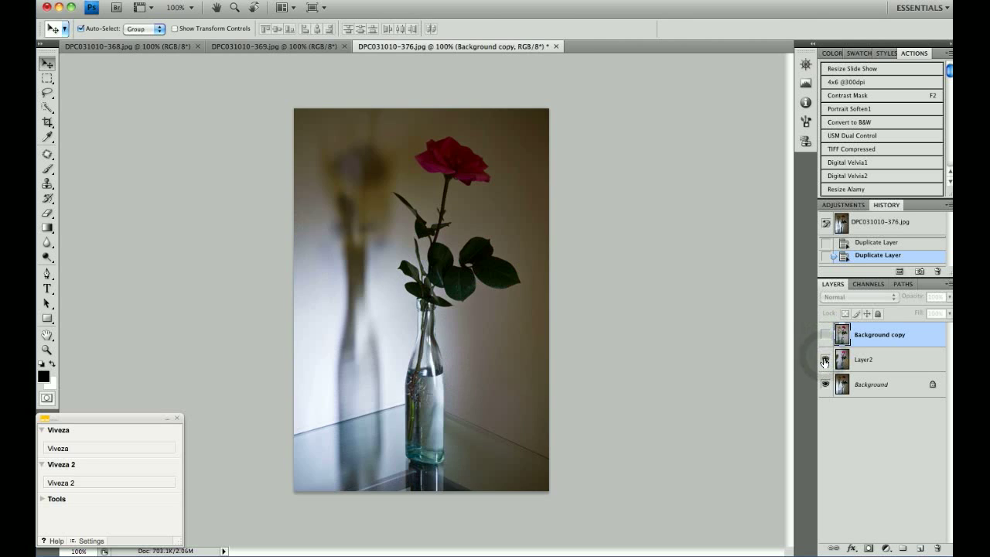
left_click(825, 359)
left_click(824, 334)
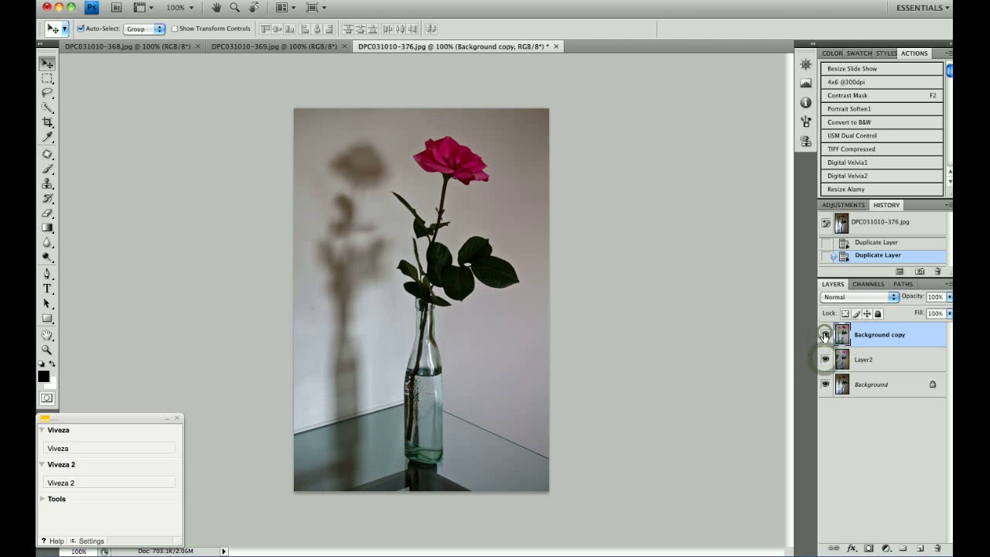
Add white layer masks to Background copy and Layer2, and hide Background copy.
left_click(868, 549)
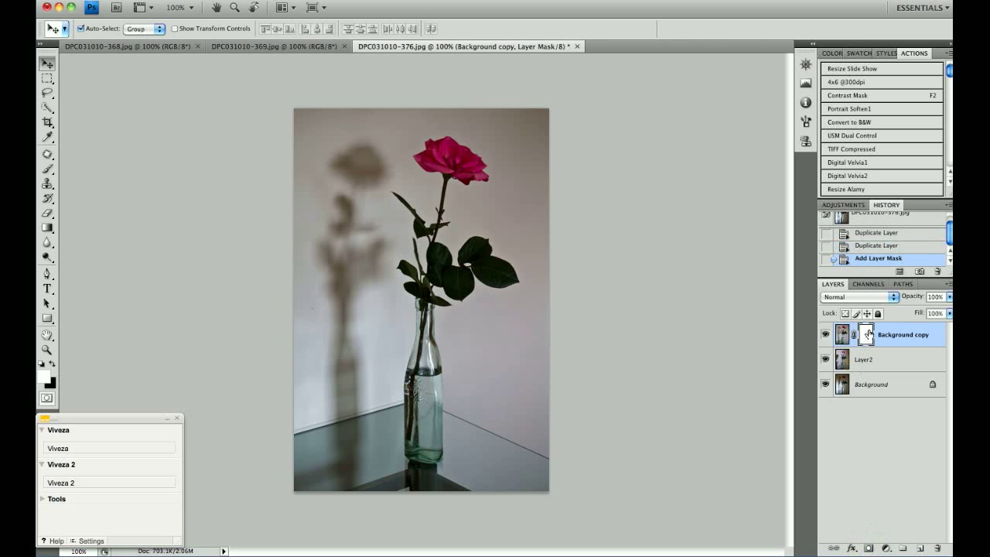
left_click(865, 361)
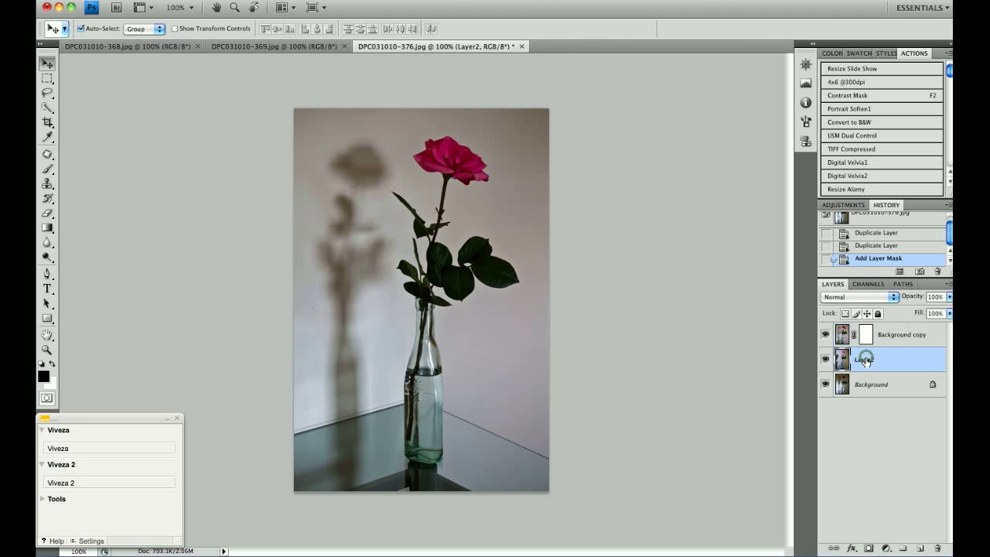
left_click(868, 549)
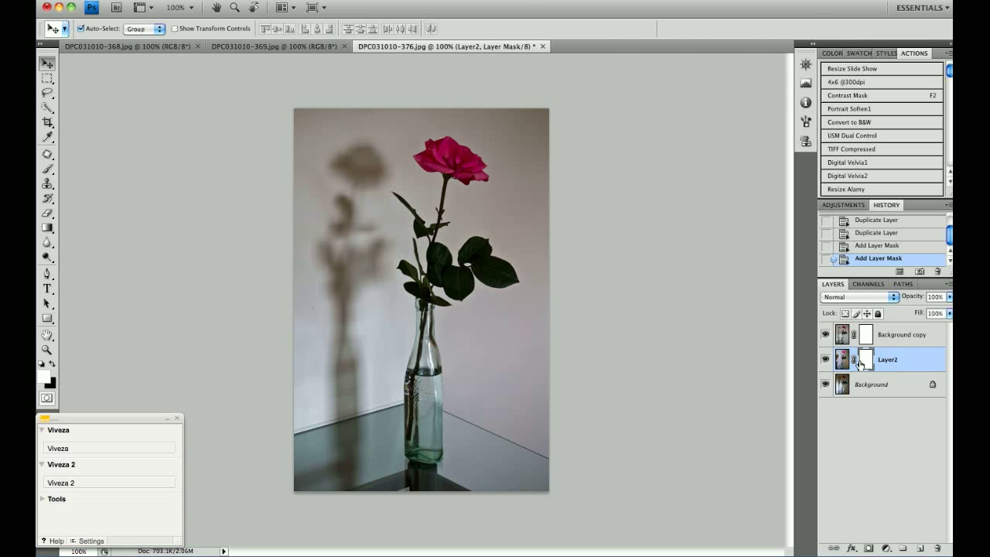
left_click(825, 335)
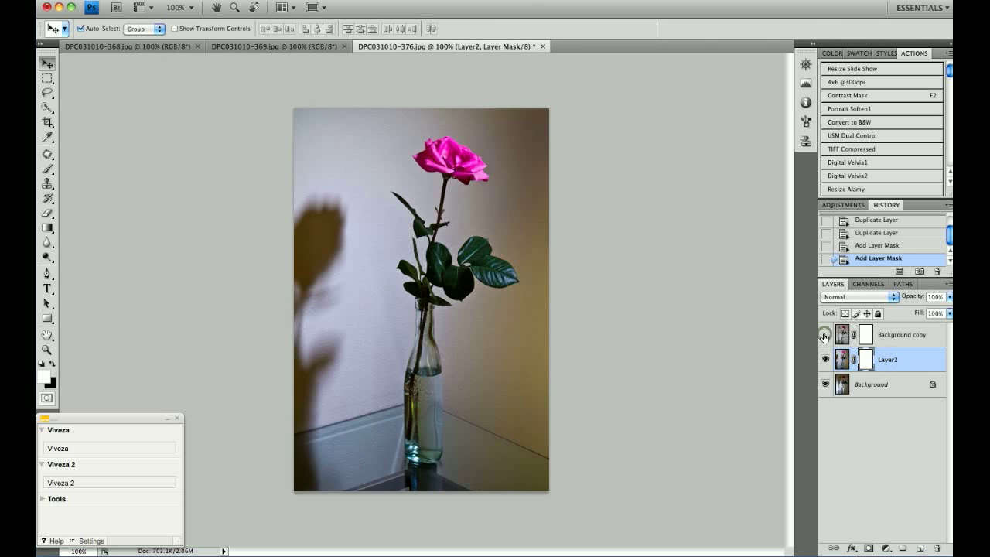
left_click(905, 365)
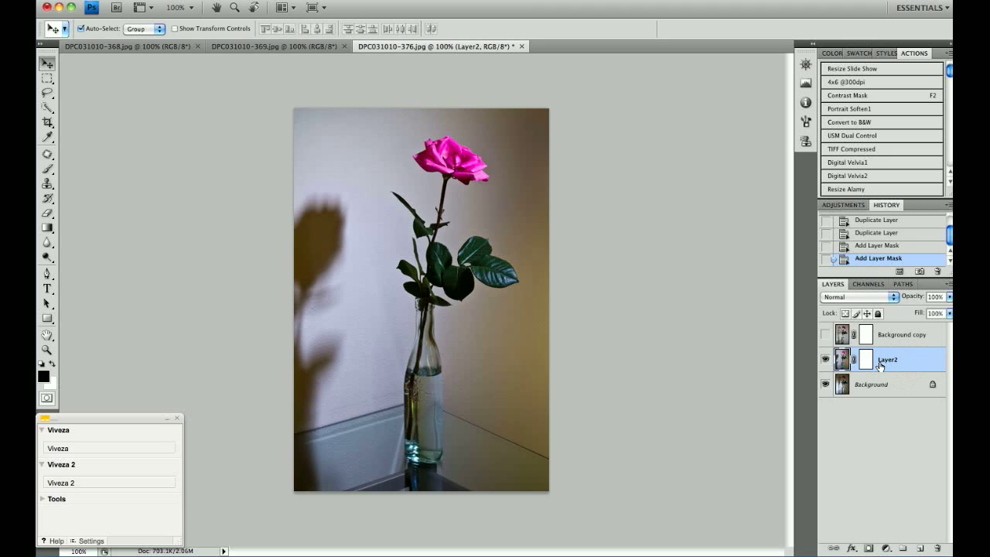
Compare Layer2 against Background, then target Layer2's mask and pick the Brush tool.
left_click(824, 361)
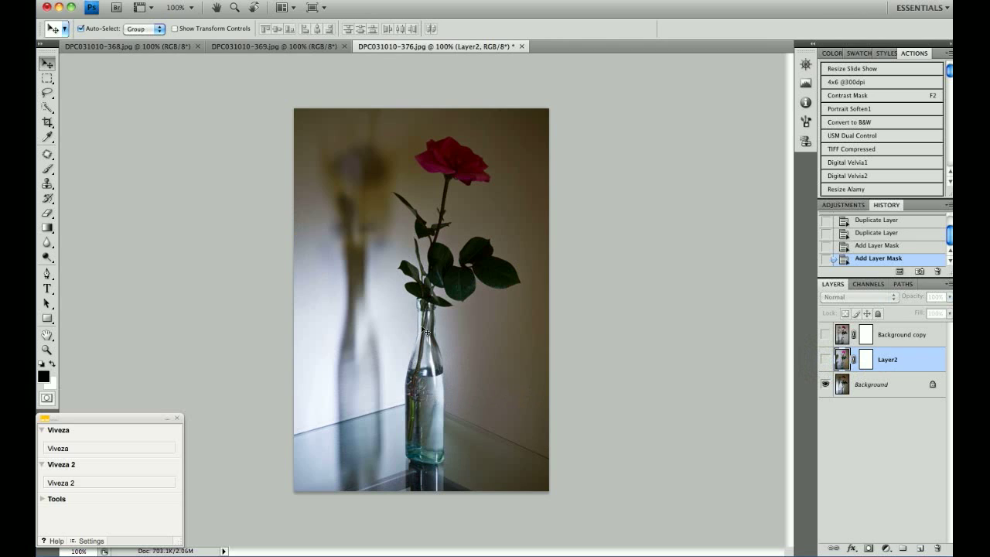
left_click(428, 381)
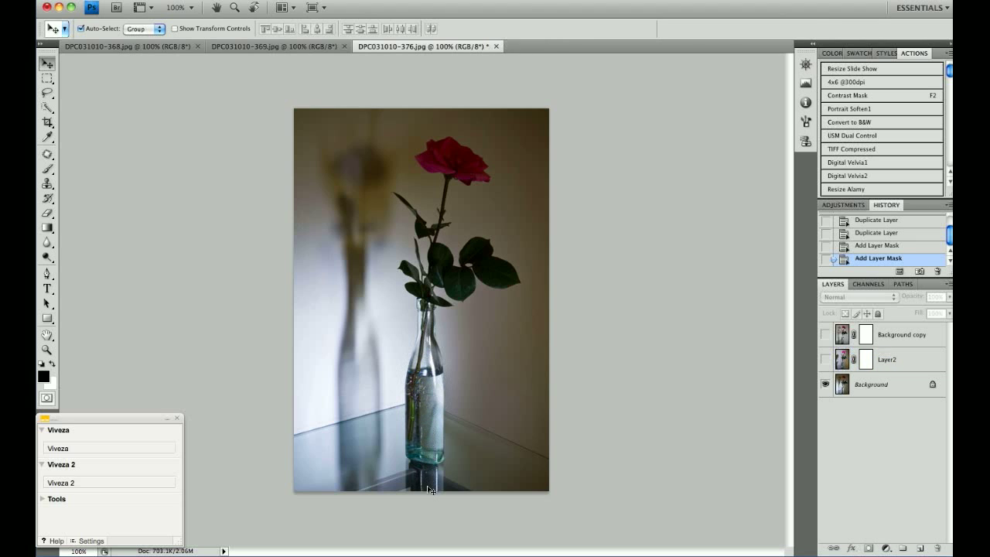
left_click(824, 359)
left_click(866, 359)
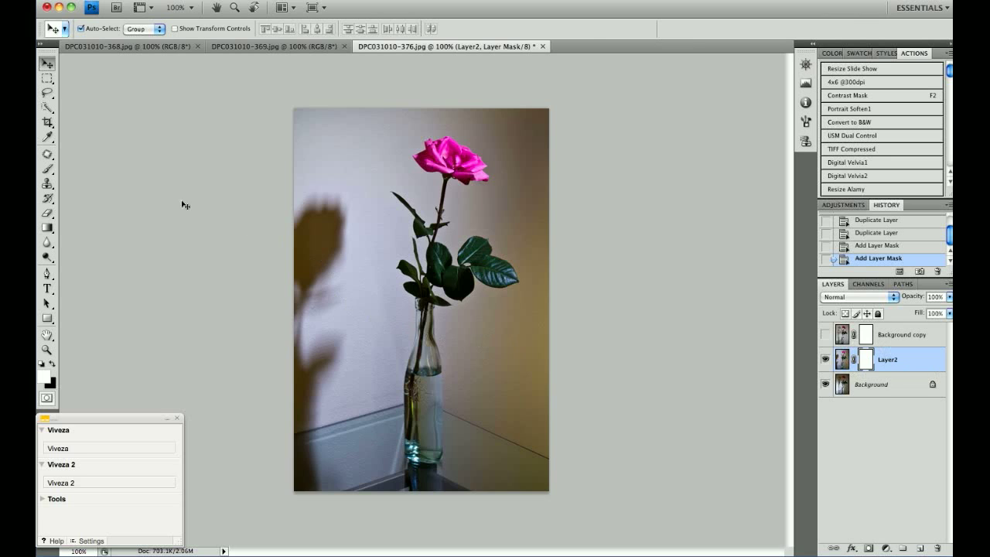
left_click(47, 169)
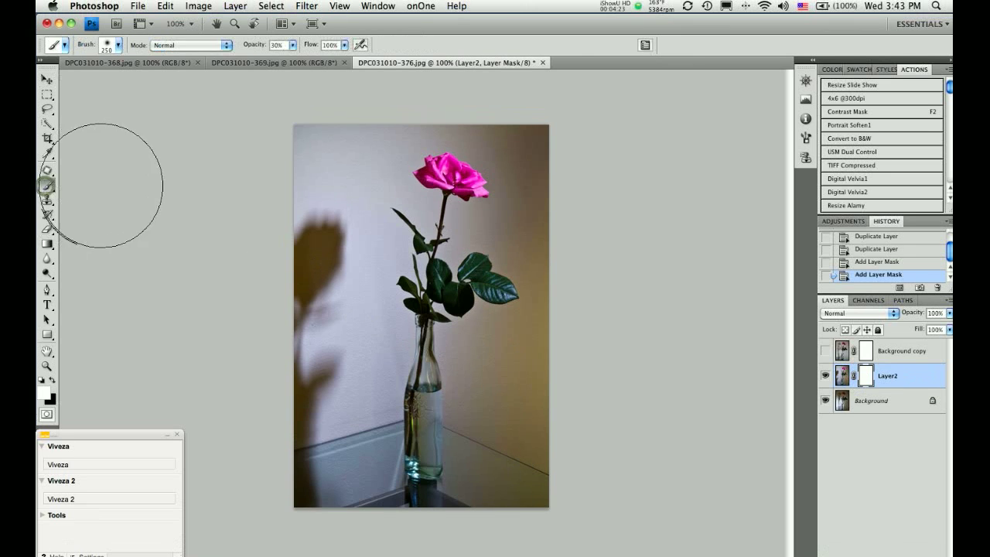
Set a 65 px soft brush tip with black as the foreground colour.
left_click(805, 138)
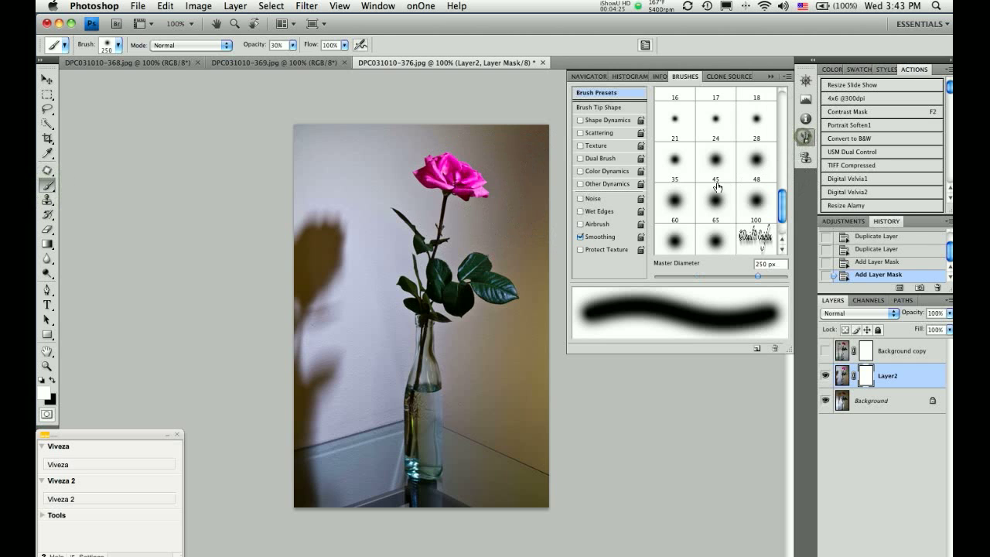
left_click(715, 200)
left_click(807, 140)
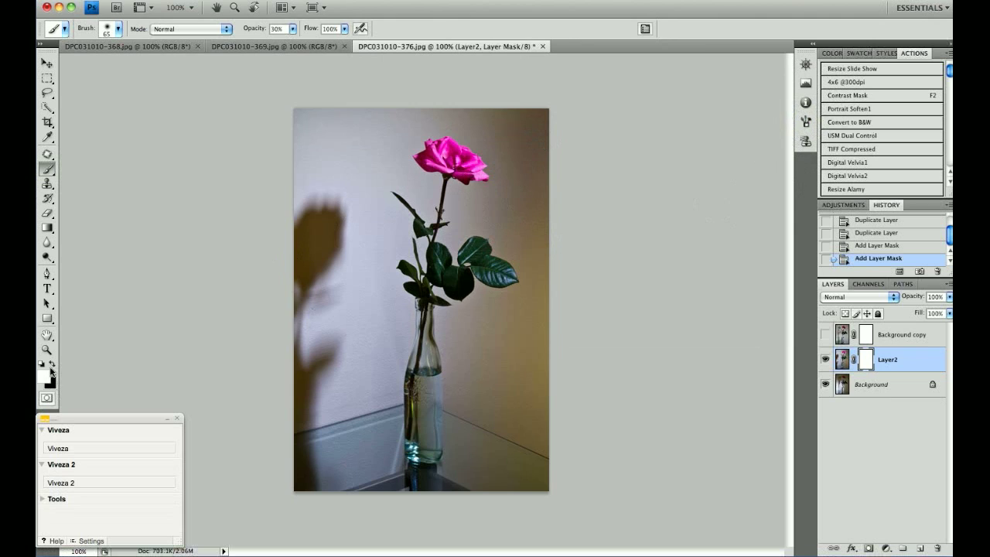
left_click(51, 364)
Paint black over the bottle, neck to base, on Layer2's mask.
mouse_move(418, 305)
left_mouse_down()
mouse_move(429, 437)
mouse_move(423, 349)
mouse_move(411, 426)
mouse_move(419, 356)
left_mouse_up()
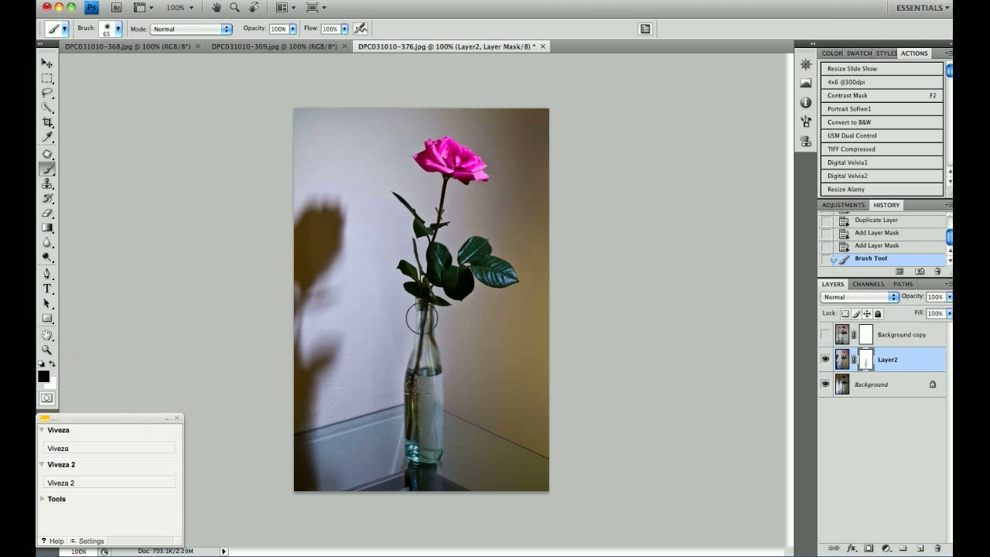
mouse_move(412, 308)
left_mouse_down()
mouse_move(422, 456)
mouse_move(426, 334)
mouse_move(410, 312)
mouse_move(432, 362)
mouse_move(427, 328)
mouse_move(410, 441)
mouse_move(438, 456)
mouse_move(417, 314)
mouse_move(432, 447)
left_mouse_up()
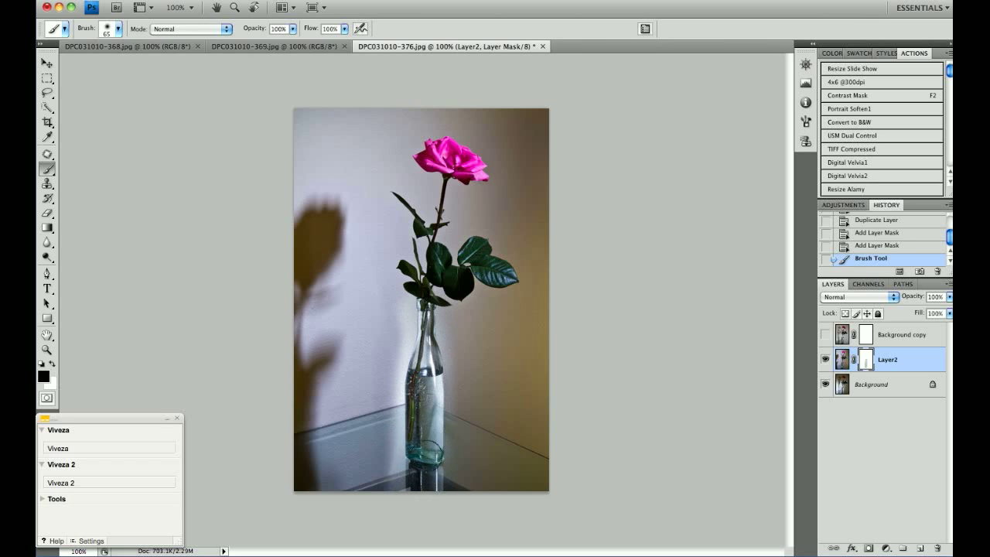
mouse_move(416, 317)
left_mouse_down()
mouse_move(435, 376)
mouse_move(436, 450)
left_mouse_up()
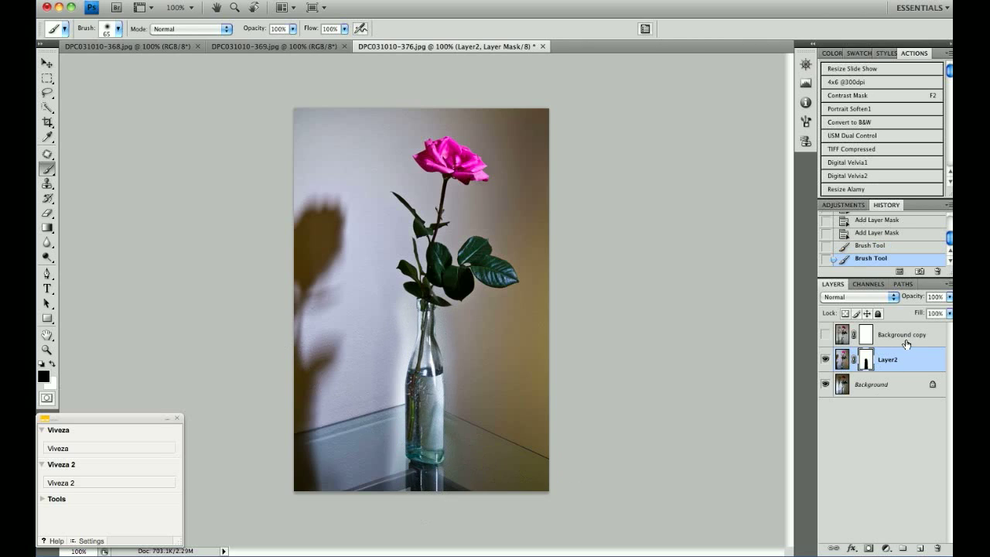
Make Background copy visible again and target its layer mask for painting.
left_click(826, 337)
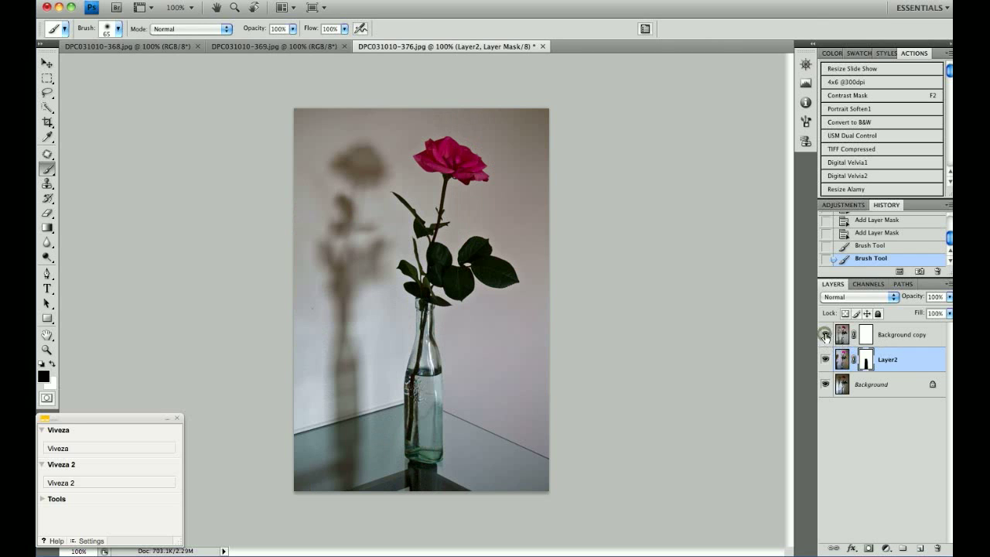
left_click(901, 336)
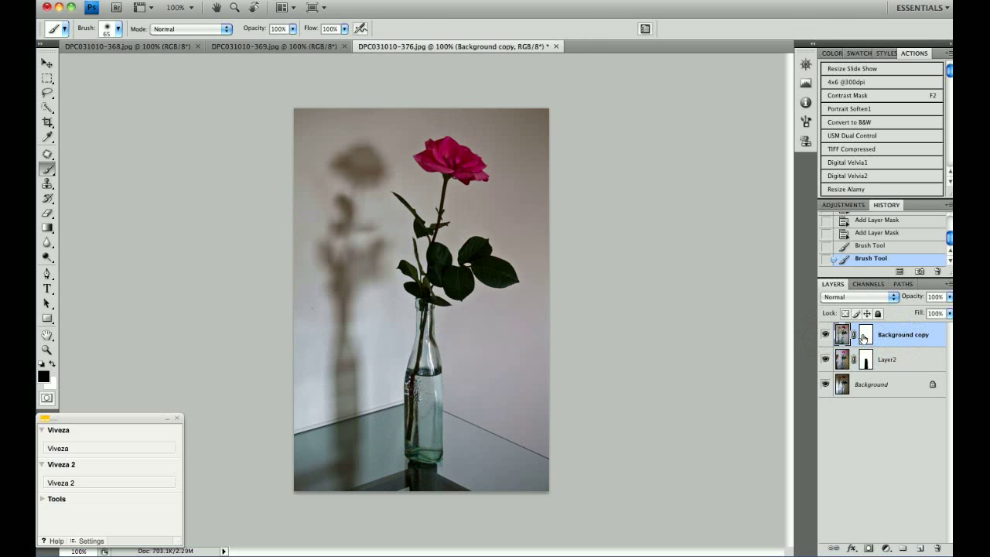
left_click(864, 337)
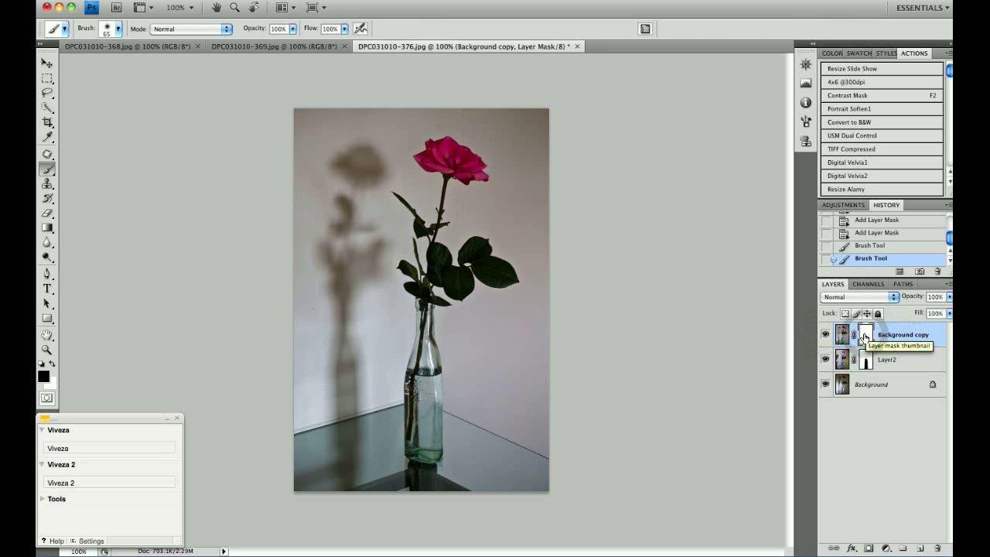
left_click(825, 334)
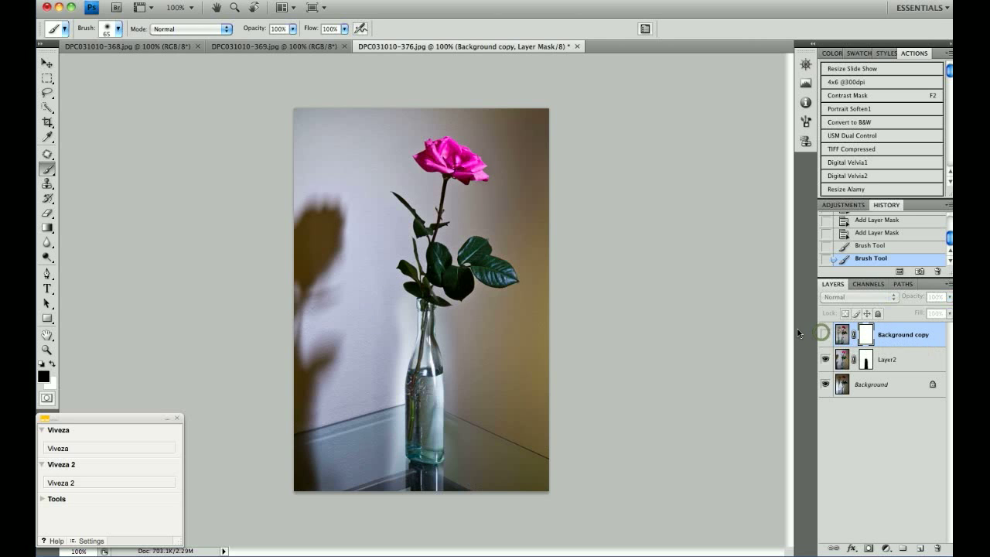
left_click(905, 363)
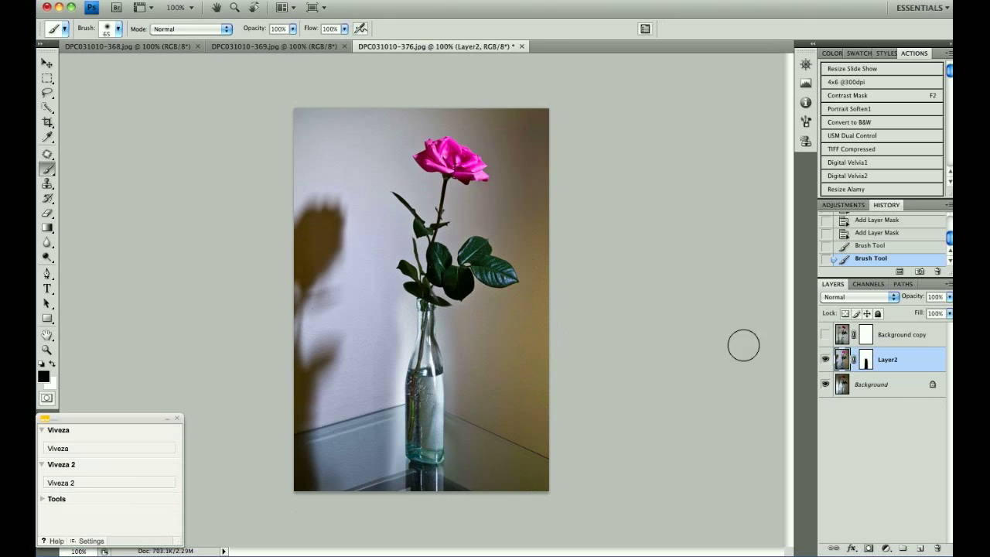
left_click(914, 336)
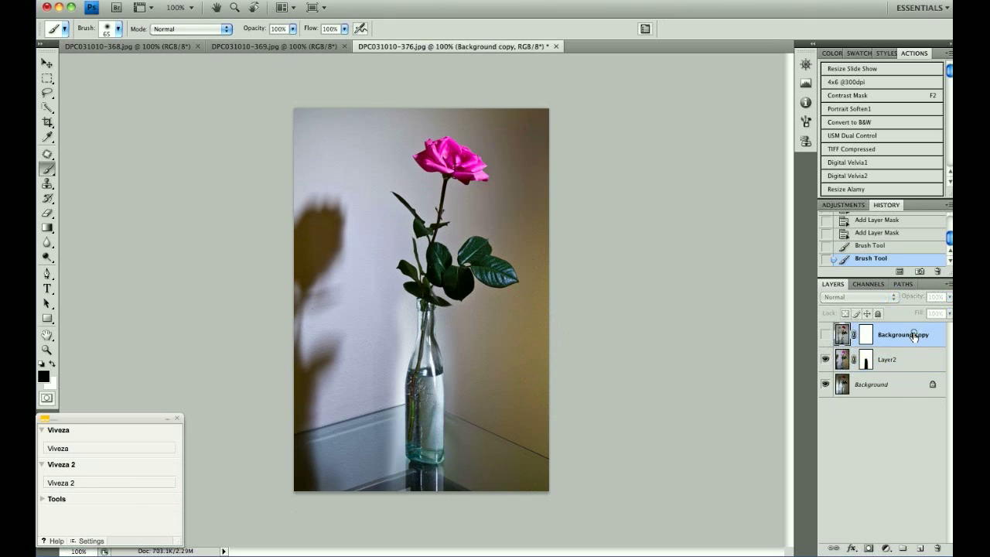
left_click(825, 334)
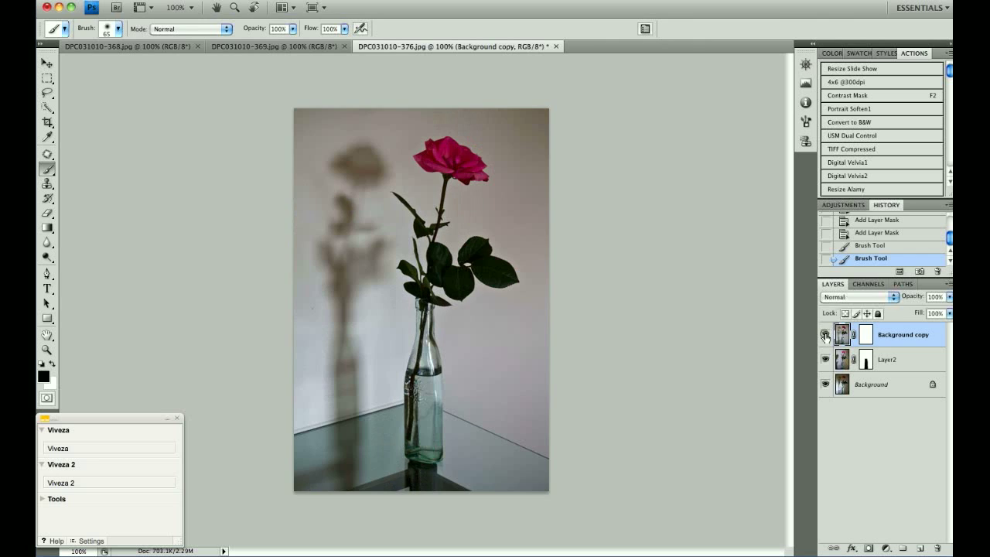
left_click(863, 335)
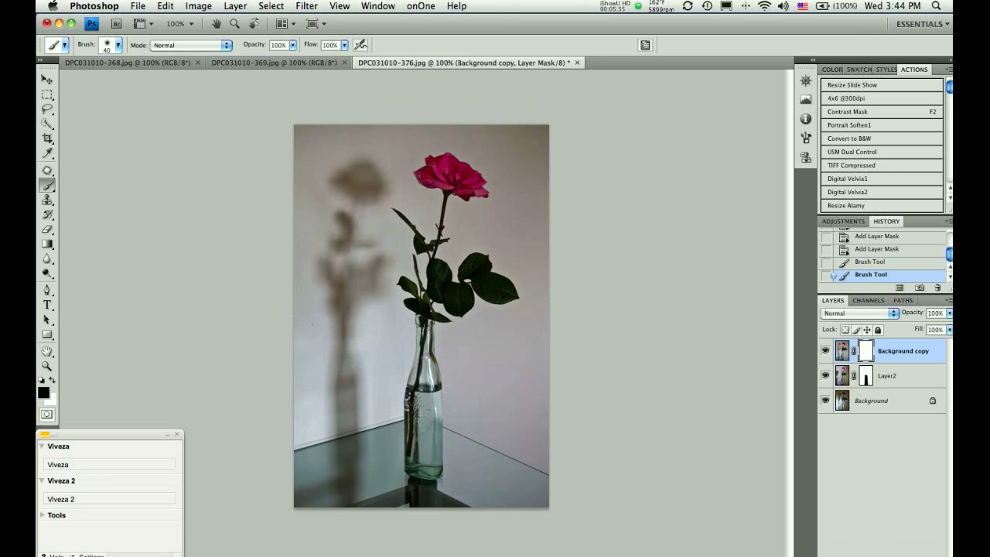
Paint black on Background copy's mask over the magenta rose, leaves and bottle down to its base.
mouse_move(425, 177)
left_mouse_down()
mouse_move(473, 189)
mouse_move(463, 174)
mouse_move(438, 169)
left_mouse_up()
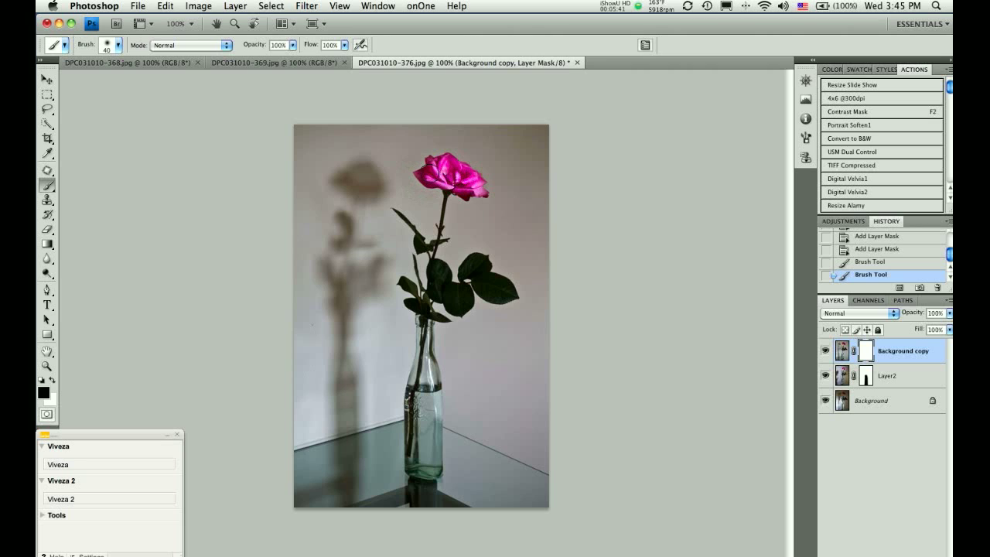
left_click_drag(466, 204, 467, 206)
left_click_drag(470, 265, 495, 280)
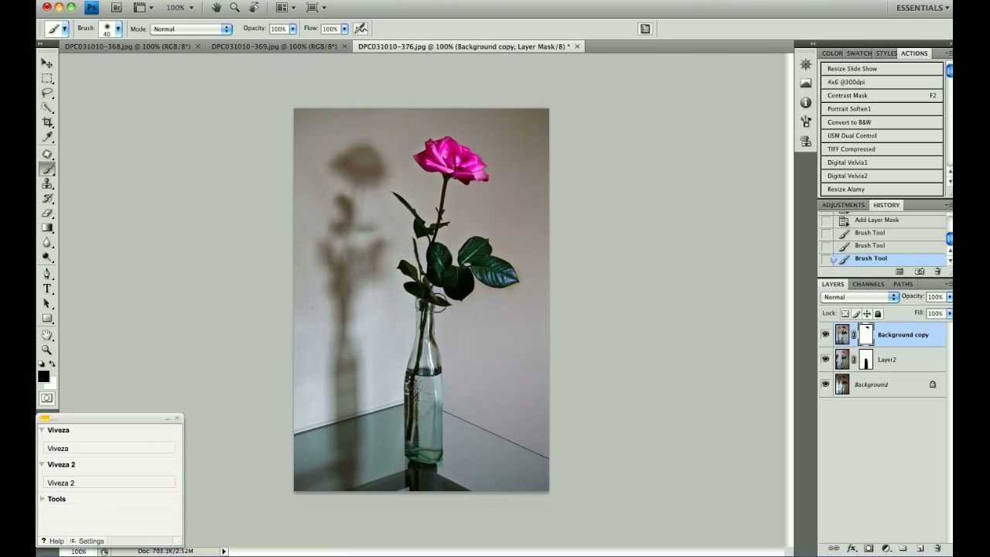
left_click_drag(421, 307, 411, 435)
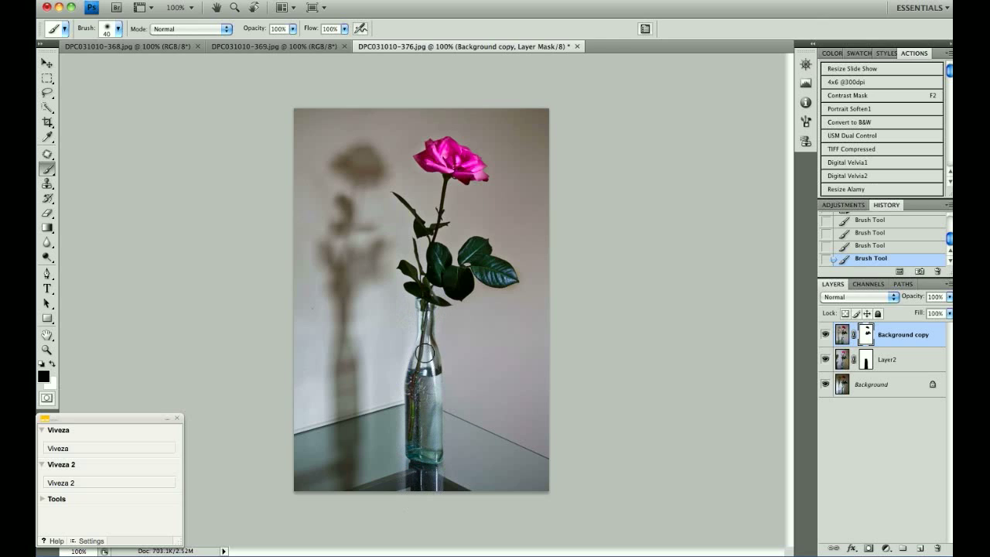
left_click_drag(425, 317, 431, 492)
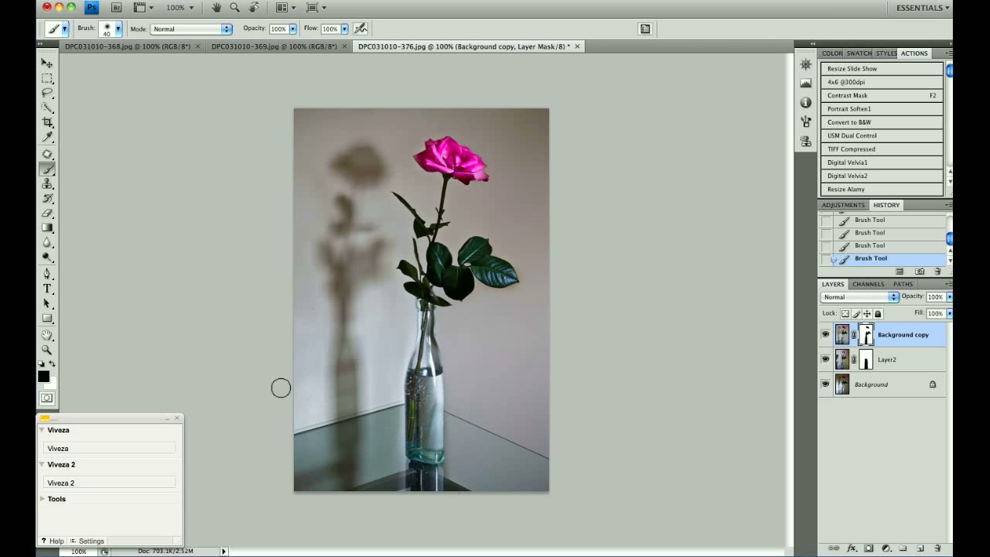
Touch up the mask in white beside the bottle and neck, then return to black with a 250 px brush.
key("x")
left_click(400, 349)
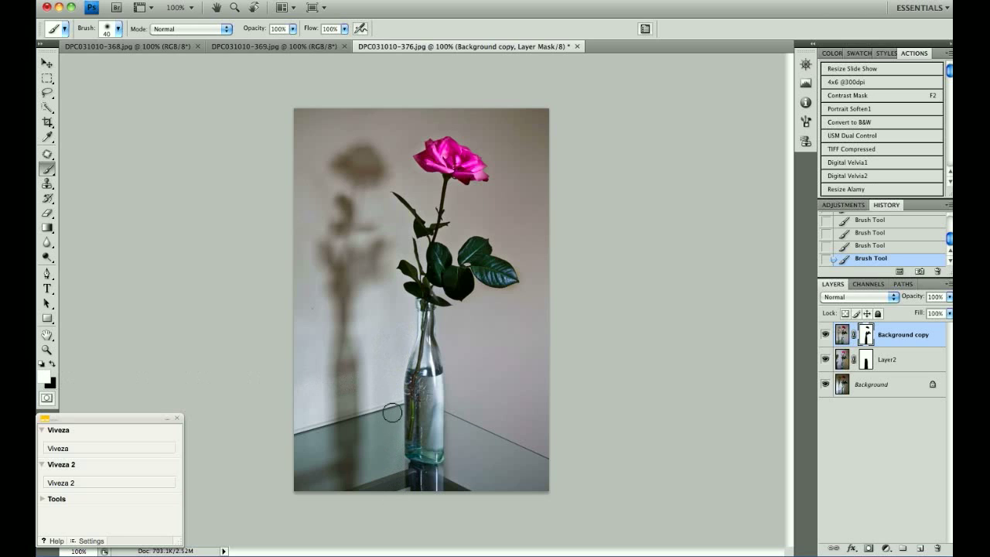
left_click(444, 325)
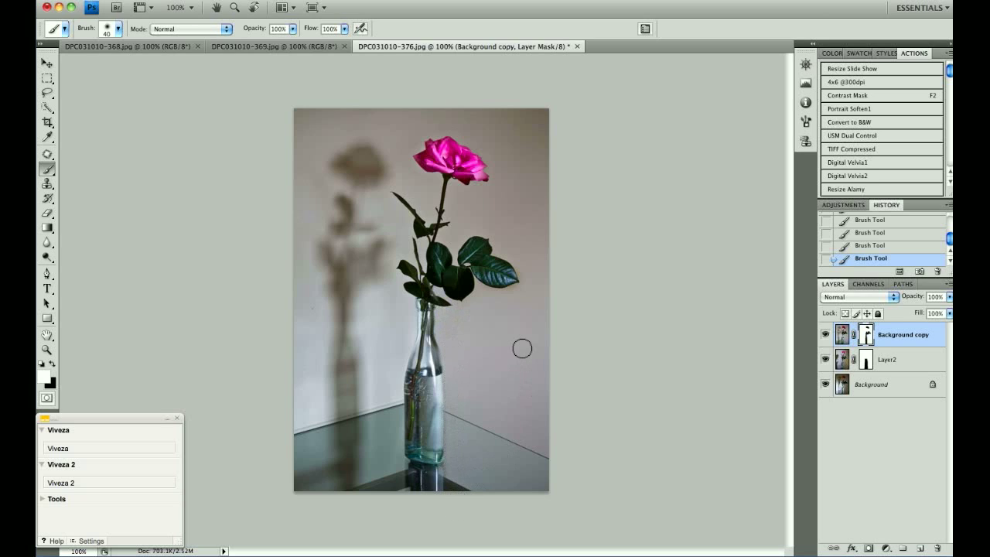
key("x")
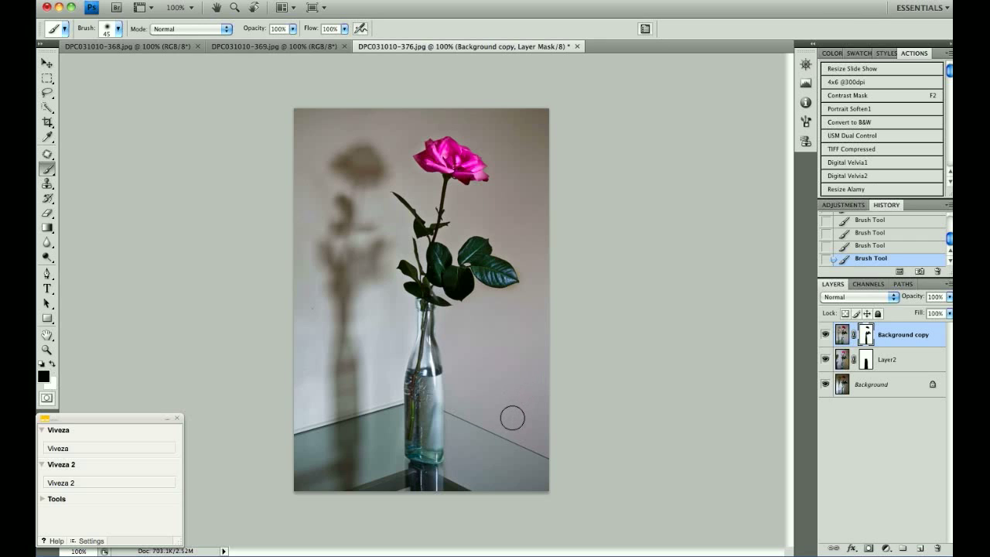
key("bracketright")
key("bracketright")
key("bracketright")
key("bracketright")
key("bracketright")
key("bracketright")
key("bracketright")
key("bracketright")
key("bracketright")
key("bracketright")
key("bracketright")
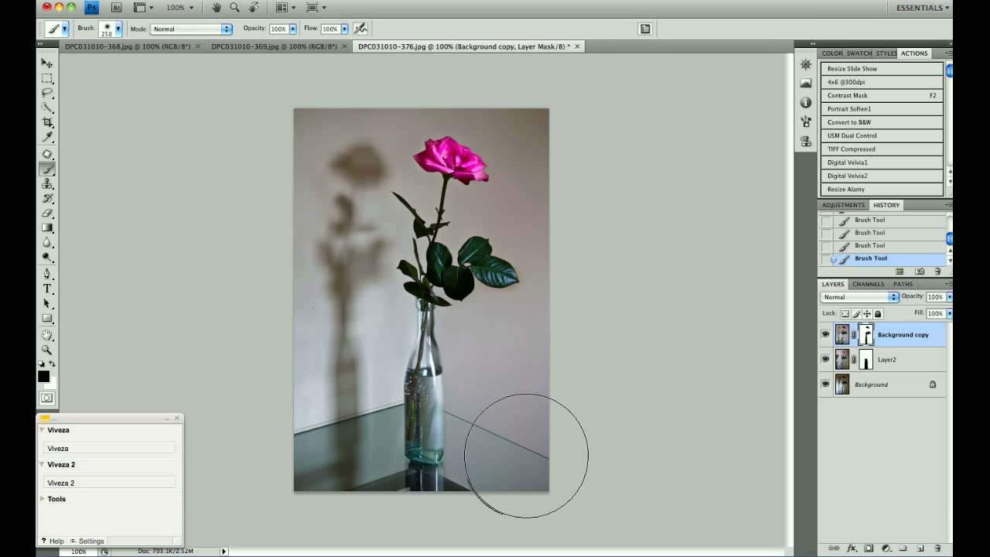
At 30% brush opacity, dab black onto the mask across the lower right of the photo.
key("3")
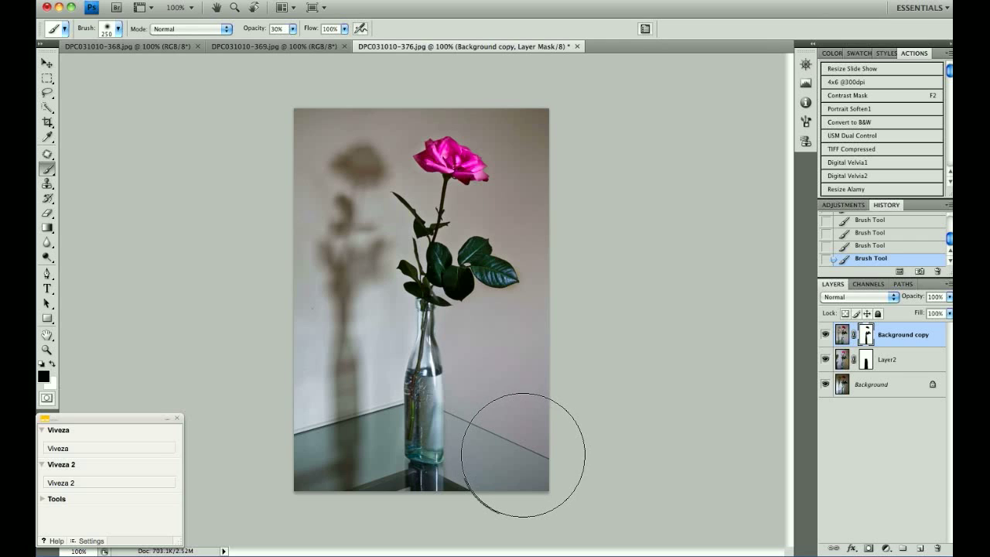
left_click(526, 455)
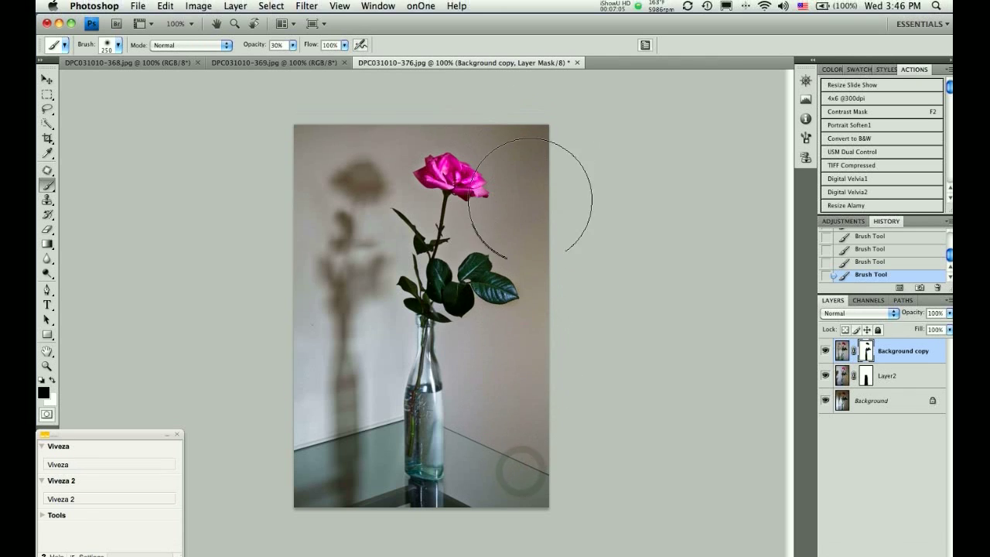
left_click(524, 383)
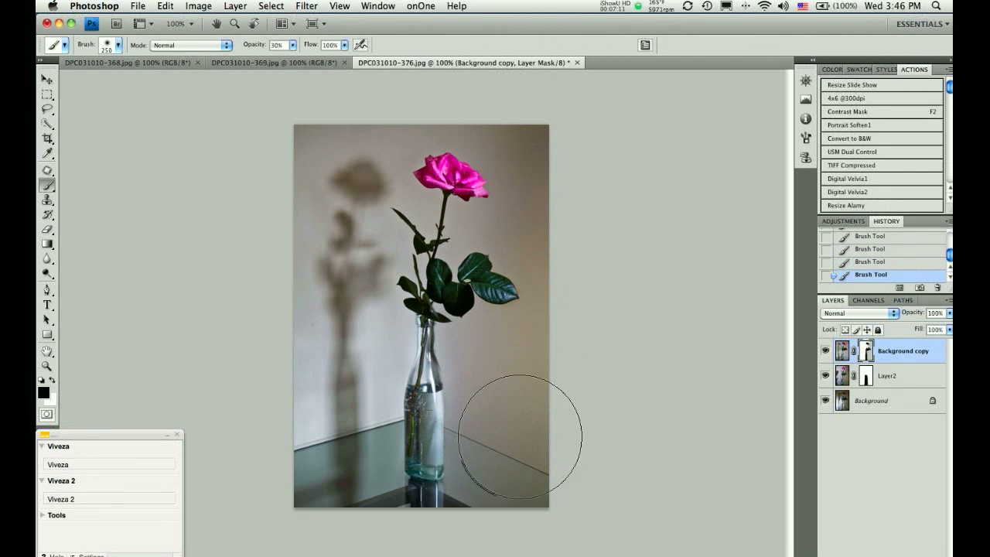
left_click(511, 497)
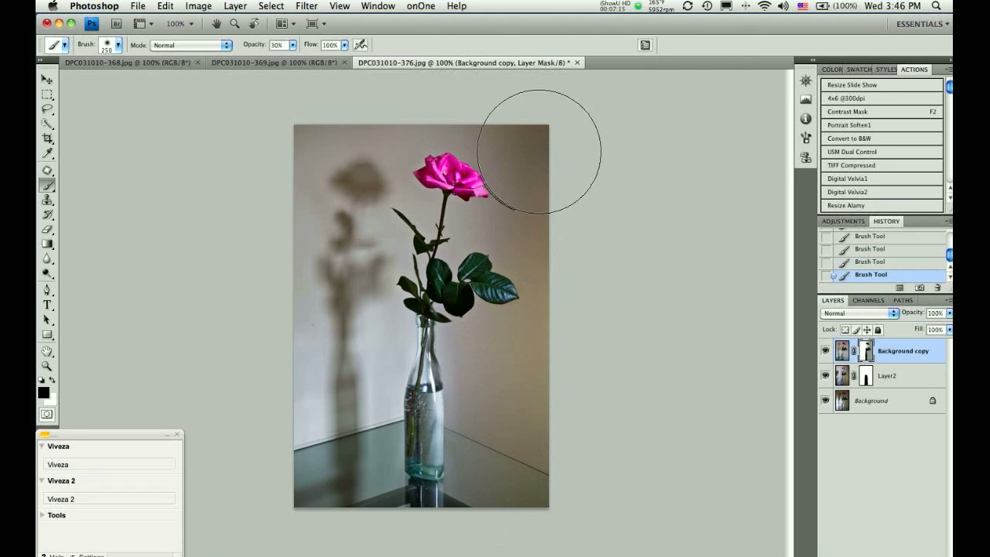
mouse_move(546, 554)
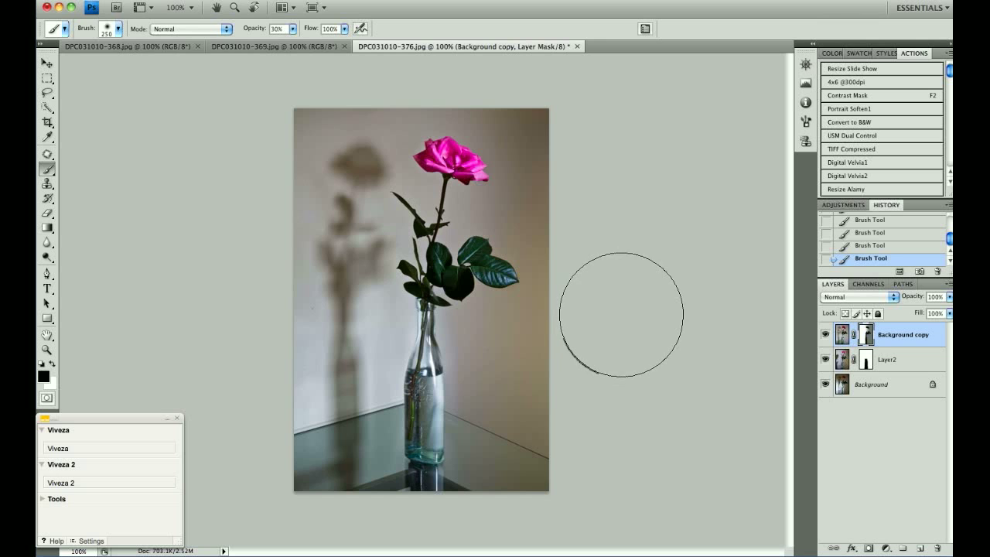
Blend the top-right corner and right edge with soft white and black strokes.
key("x")
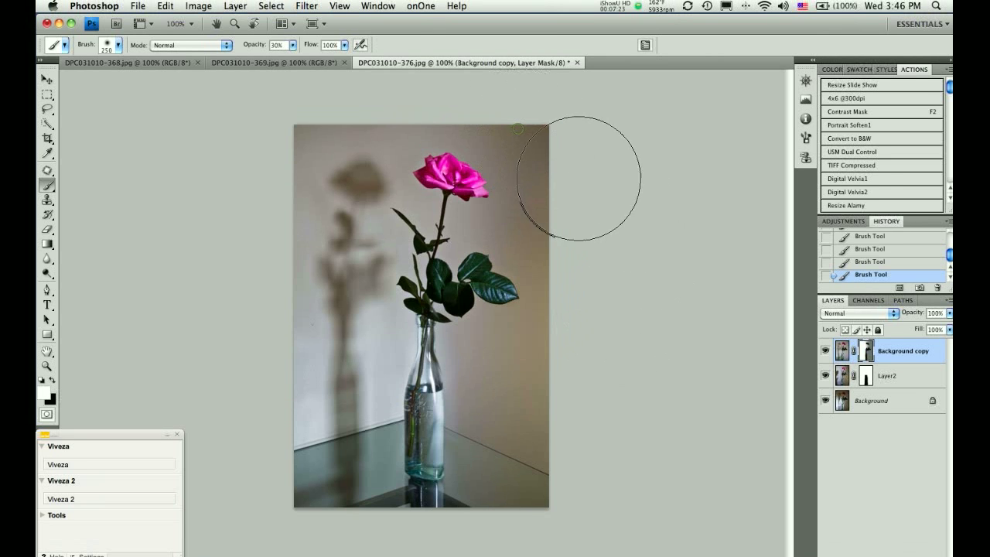
left_click(517, 126)
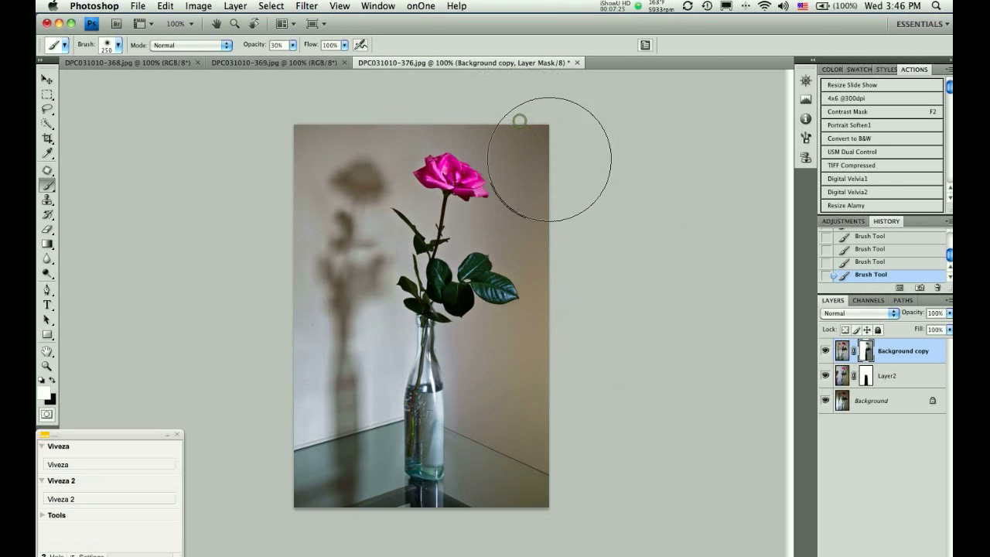
left_click_drag(557, 155, 607, 215)
key("x")
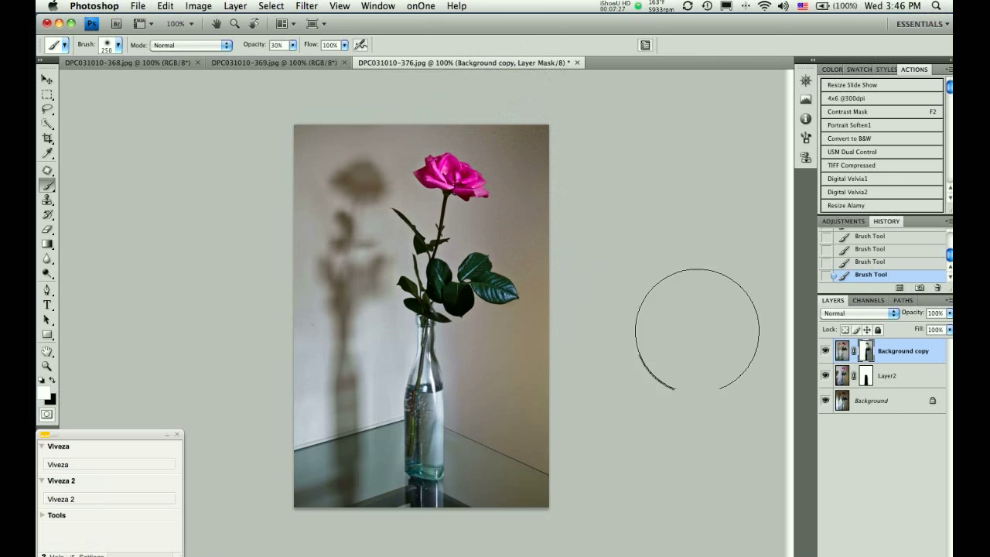
left_click_drag(542, 301, 594, 270)
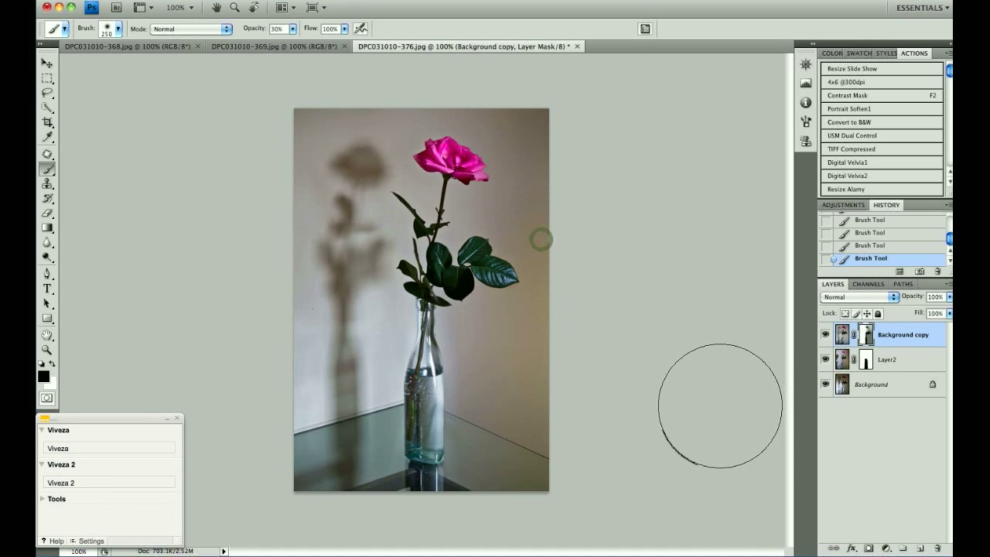